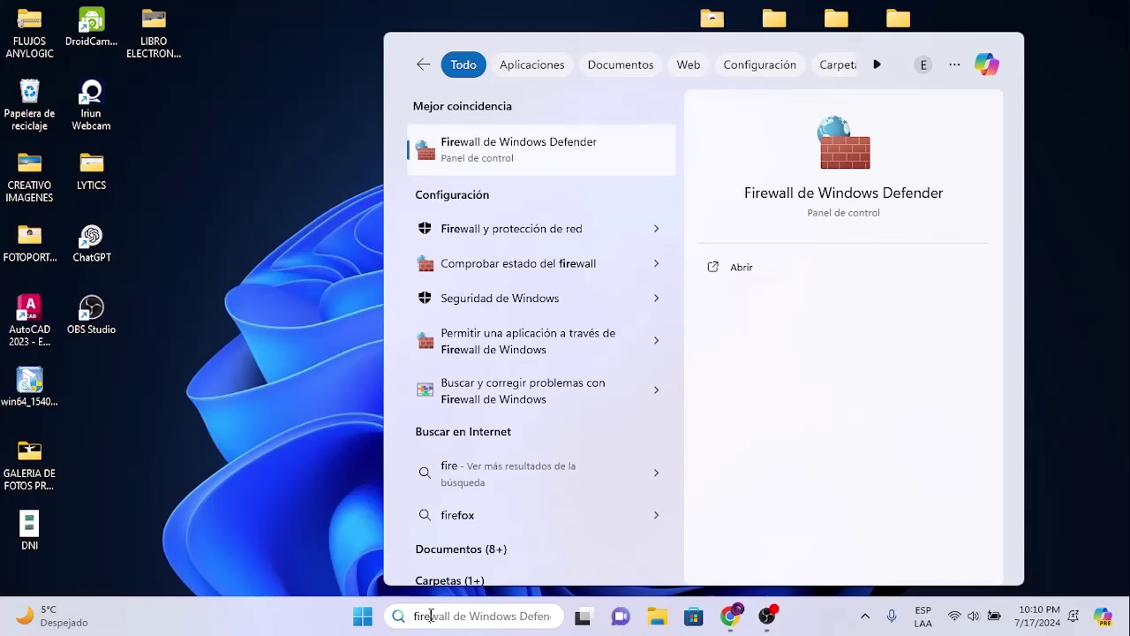
Step: Open Firewall de Windows Defender and bring up its advanced configuration window
left_click(526, 156)
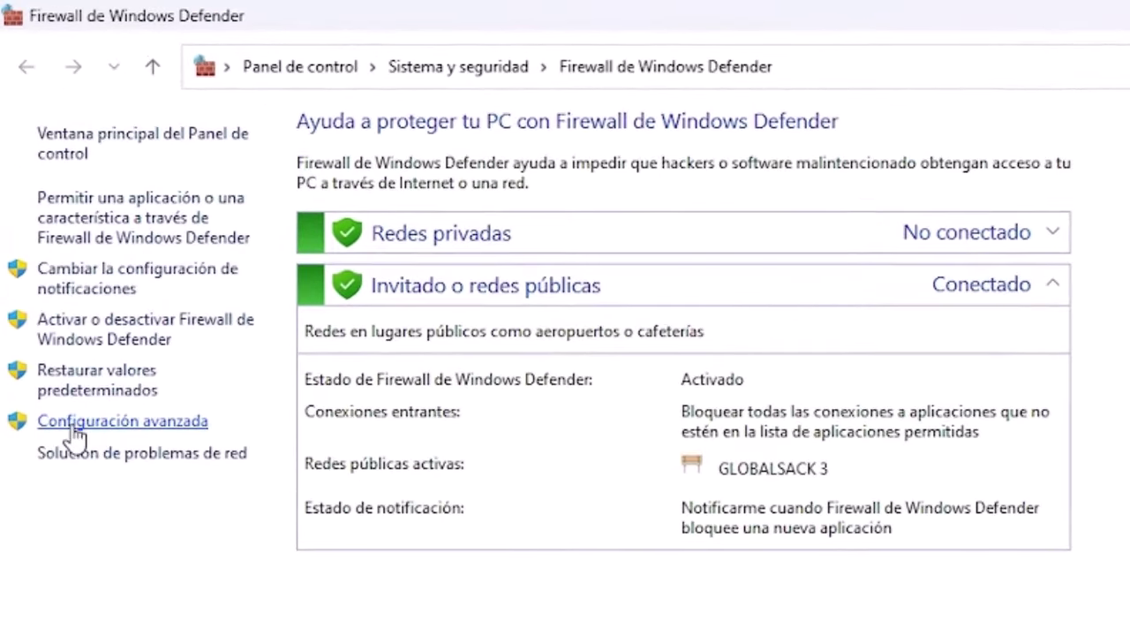
left_click(73, 424)
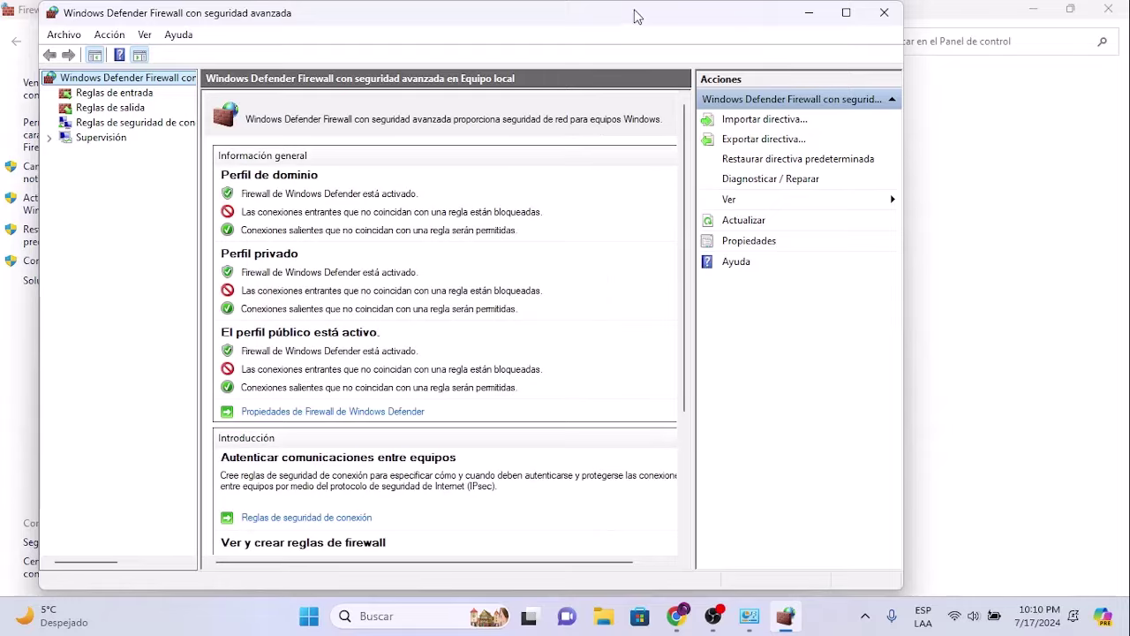
left_click_drag(631, 11, 682, 29)
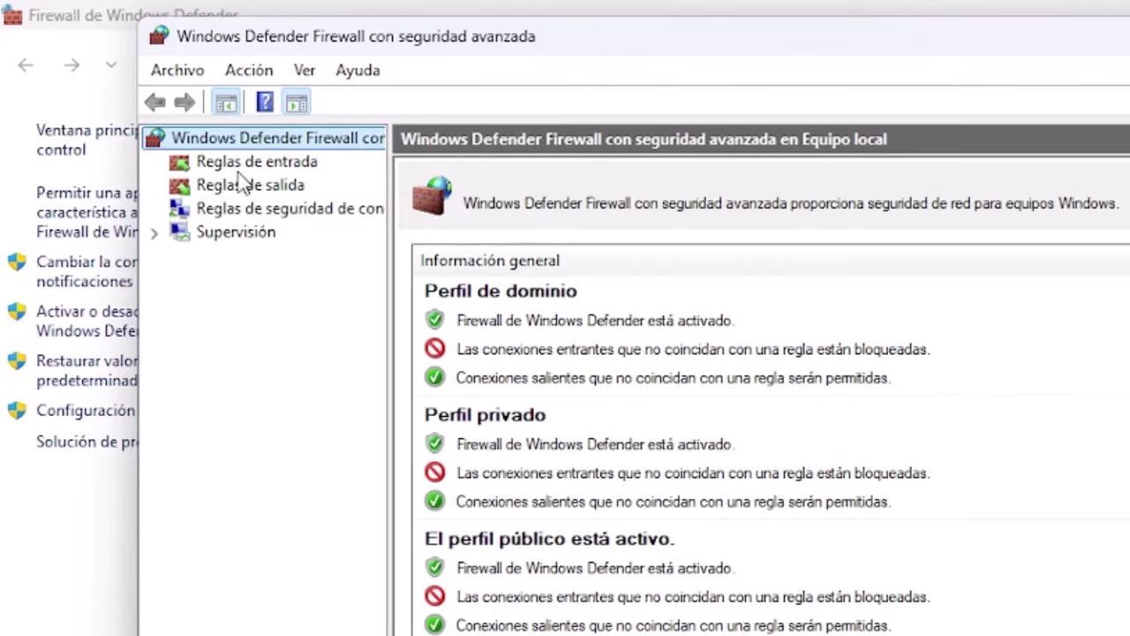
Step: Start a new inbound rule and choose Programa as the rule type
left_click(240, 165)
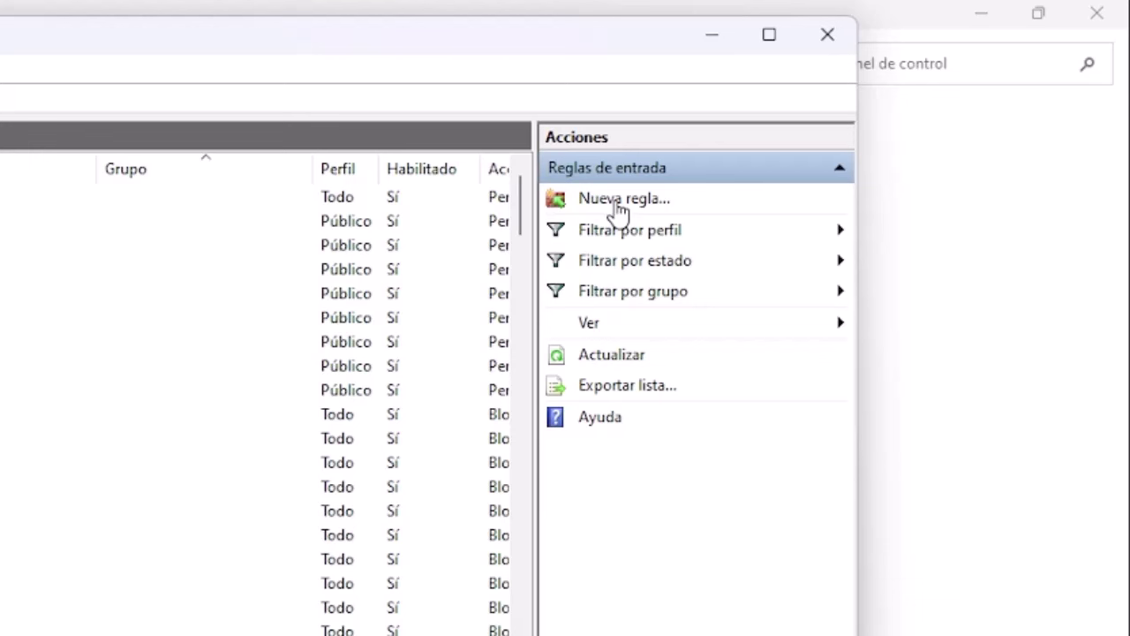
left_click(619, 201)
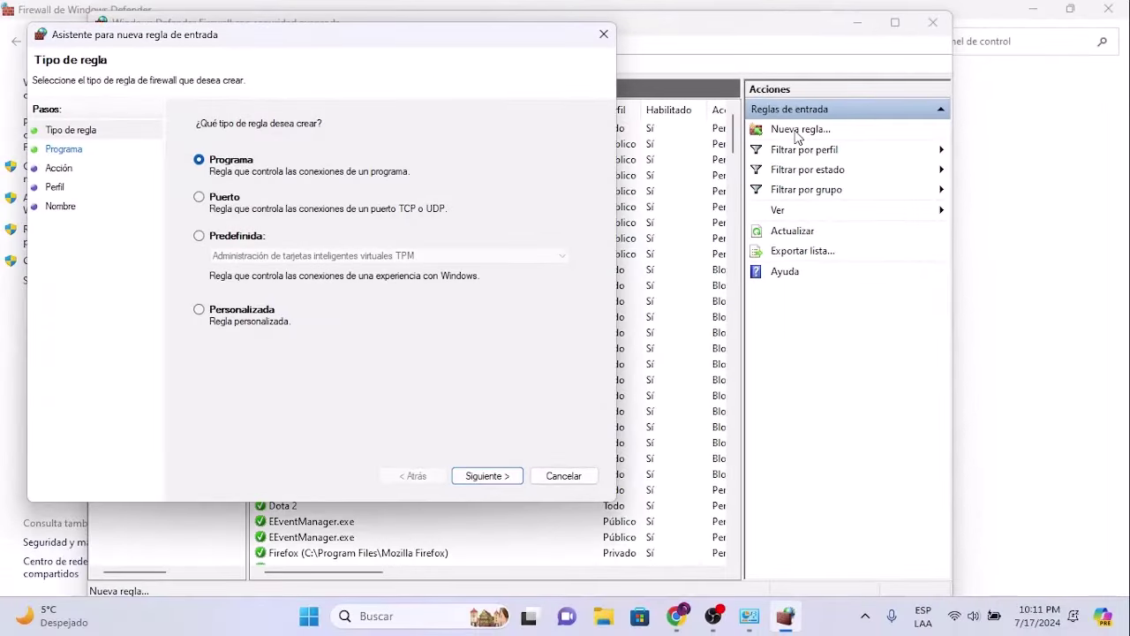
left_click_drag(331, 40, 515, 87)
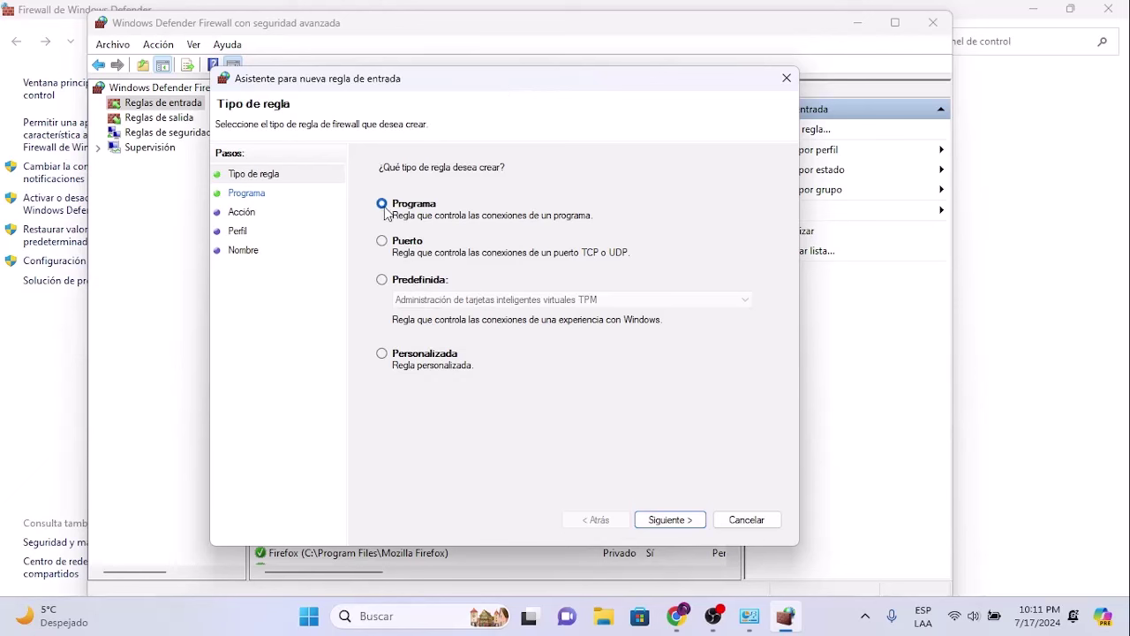
left_click(664, 521)
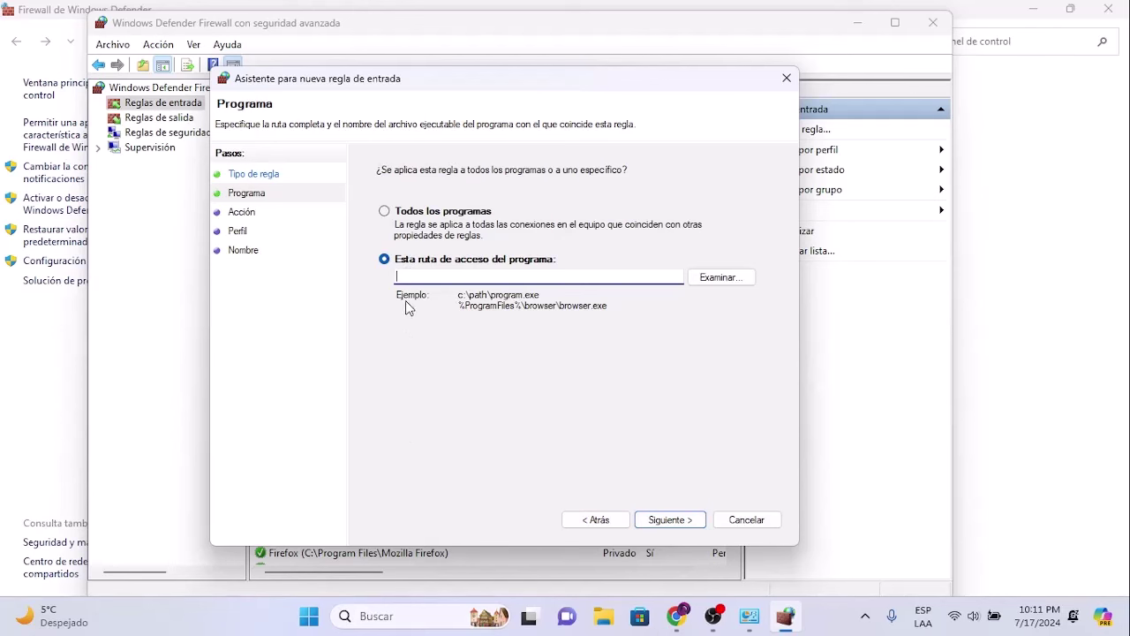
Step: Open the installation folder containing the Illustrator application, following the Adobe Illustrator 2022 shortcut to its file location
left_click(311, 619)
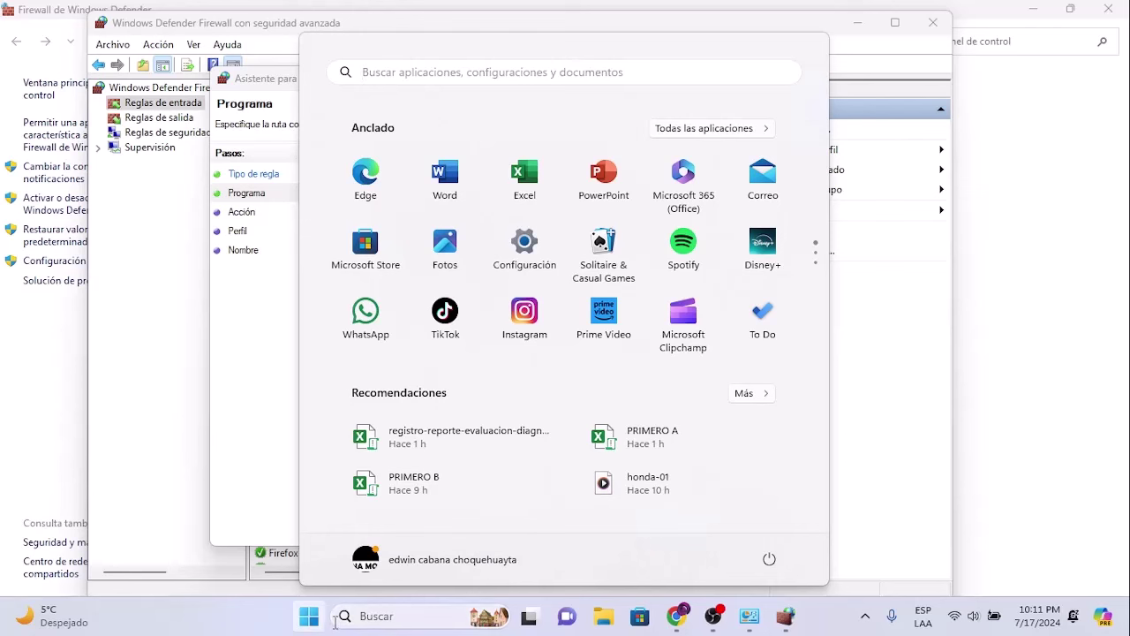
scroll(725, 289, "down", 2)
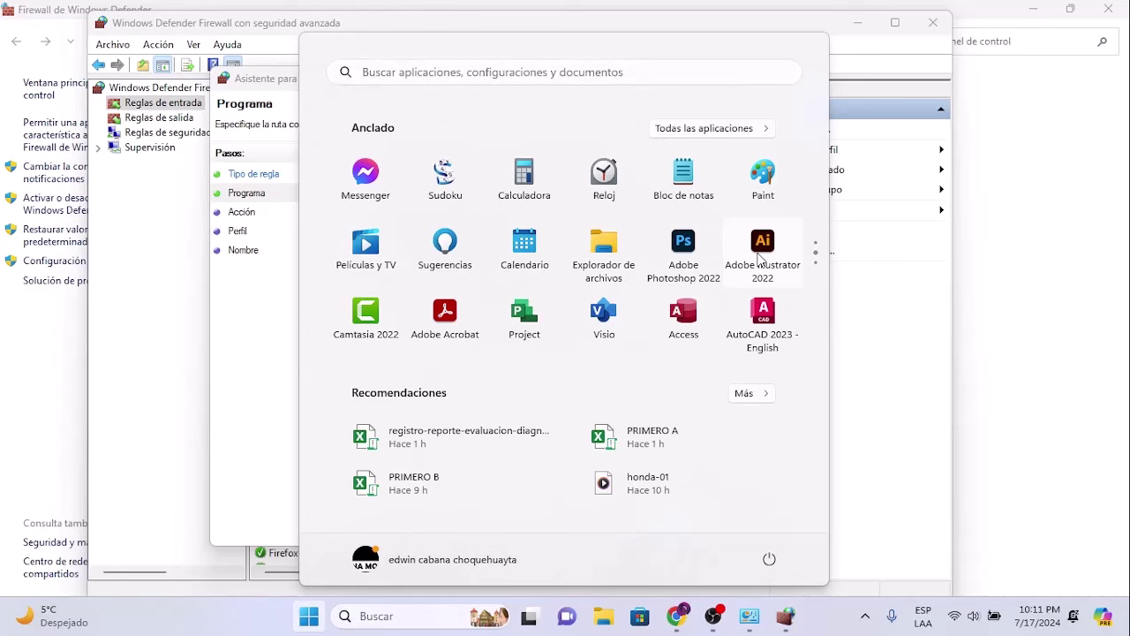
right_click(760, 257)
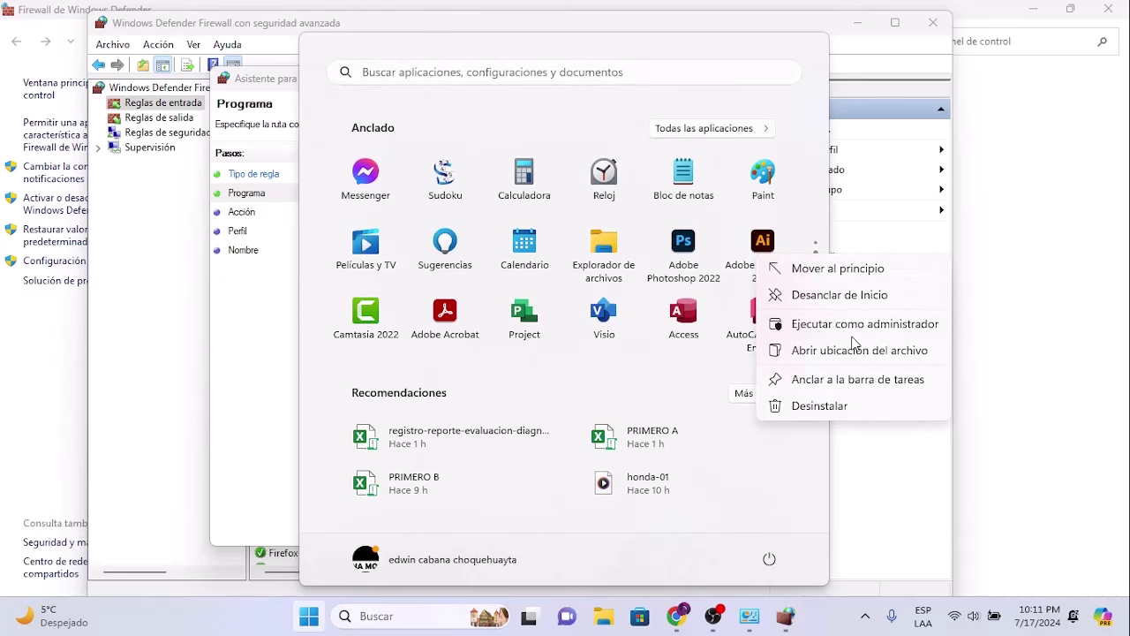
left_click(853, 351)
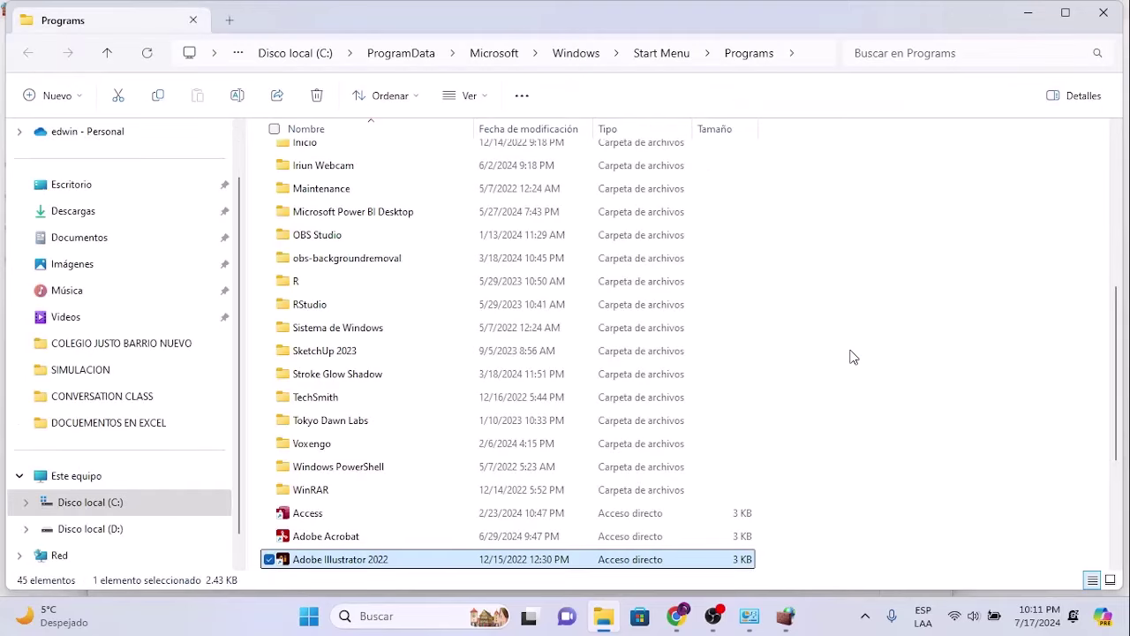
scroll(894, 389, "down", 3)
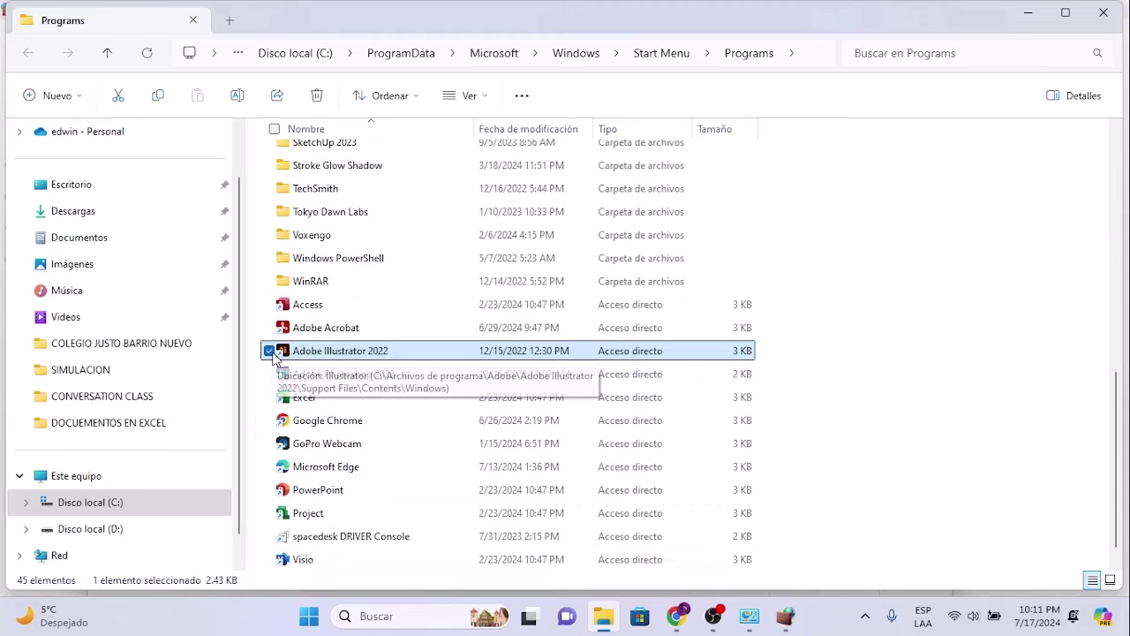
right_click(447, 358)
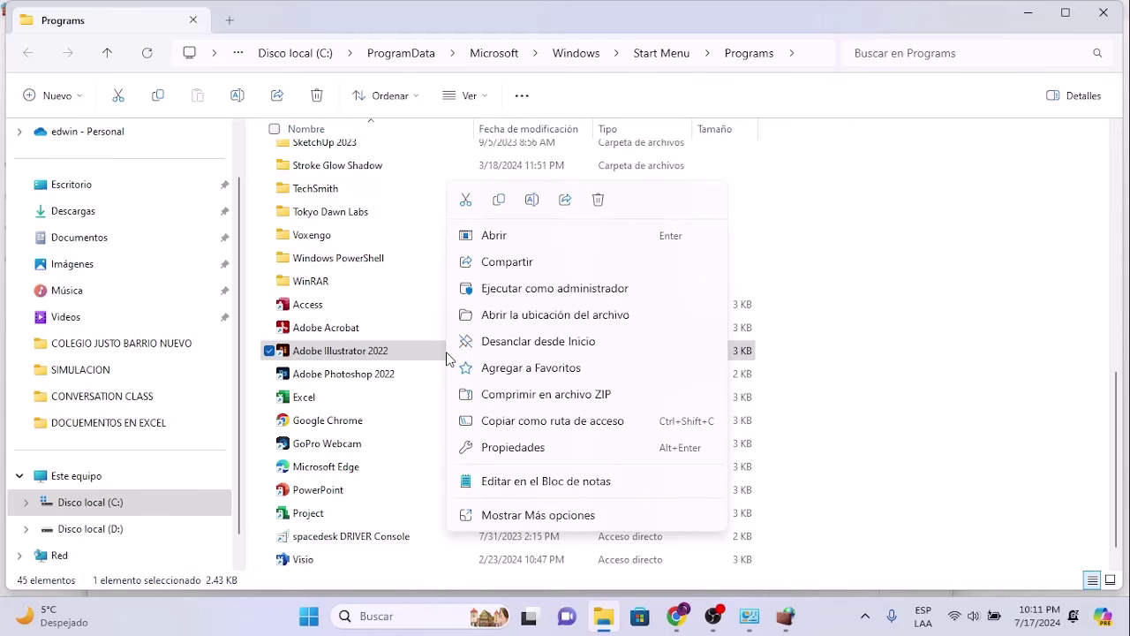
left_click(514, 322)
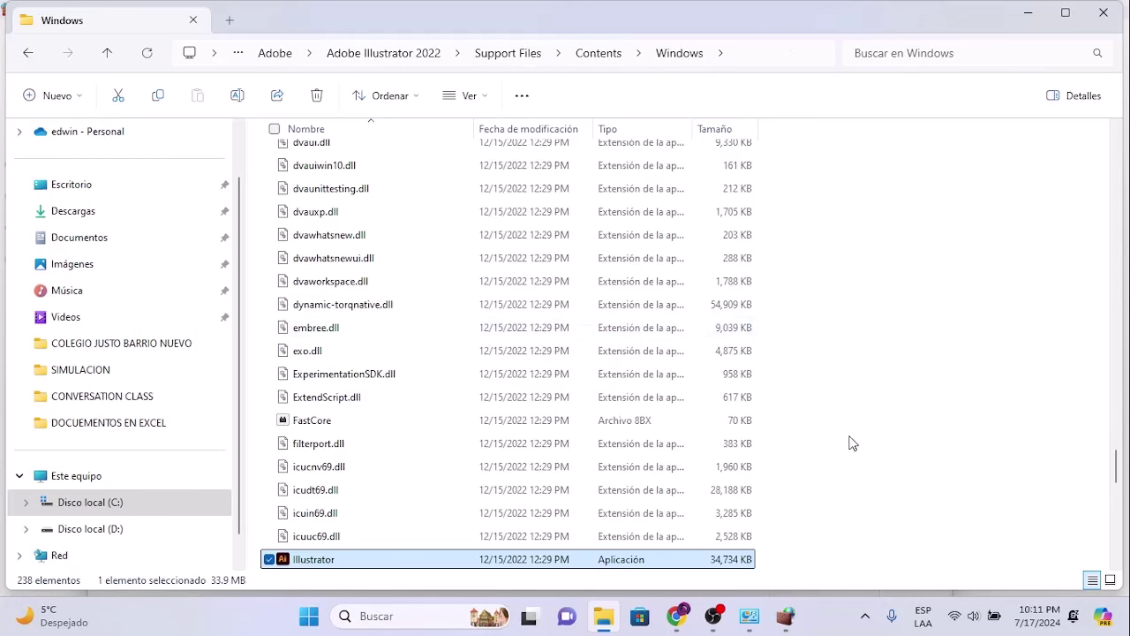
scroll(843, 443, "down", 3)
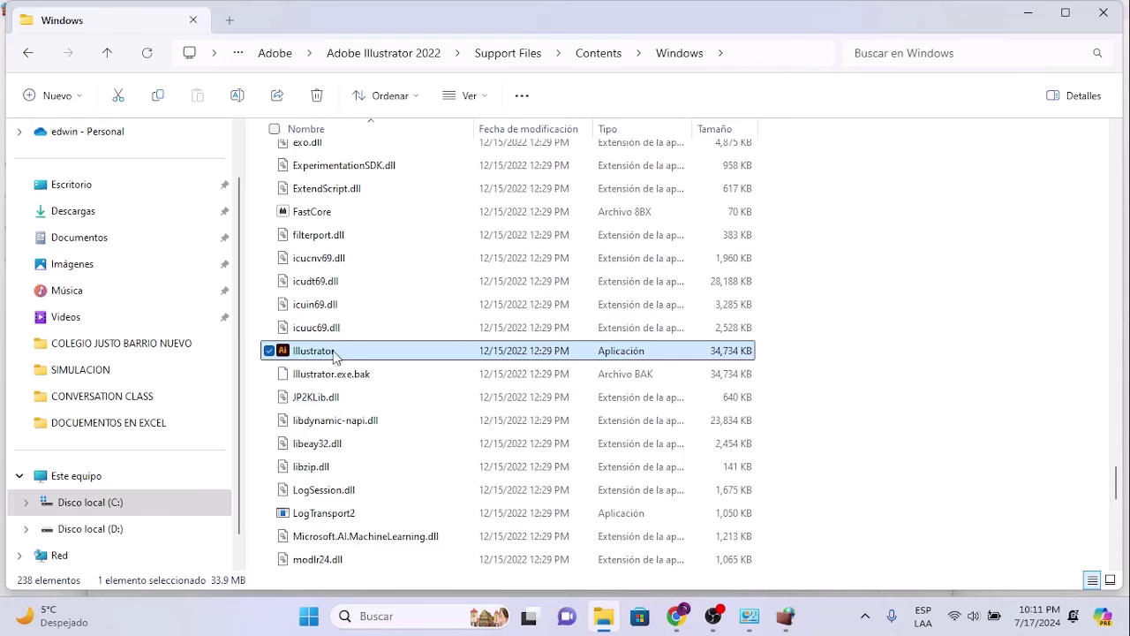
Step: Copy the Illustrator application's file path and paste it as the program path of the new inbound rule
right_click(341, 358)
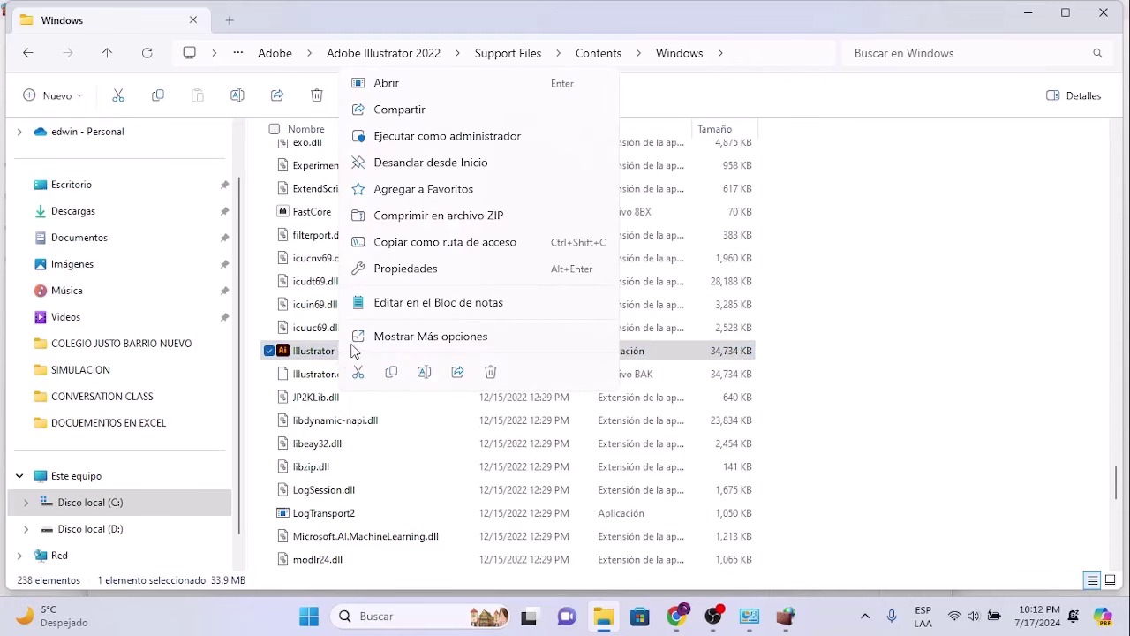
left_click(424, 246)
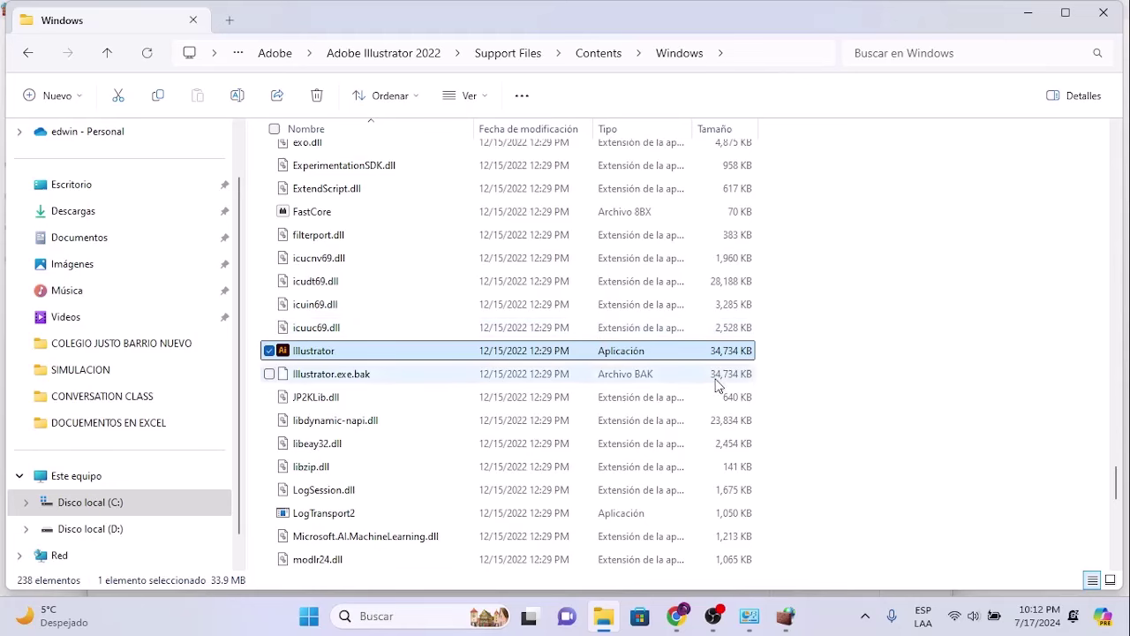
left_click(789, 625)
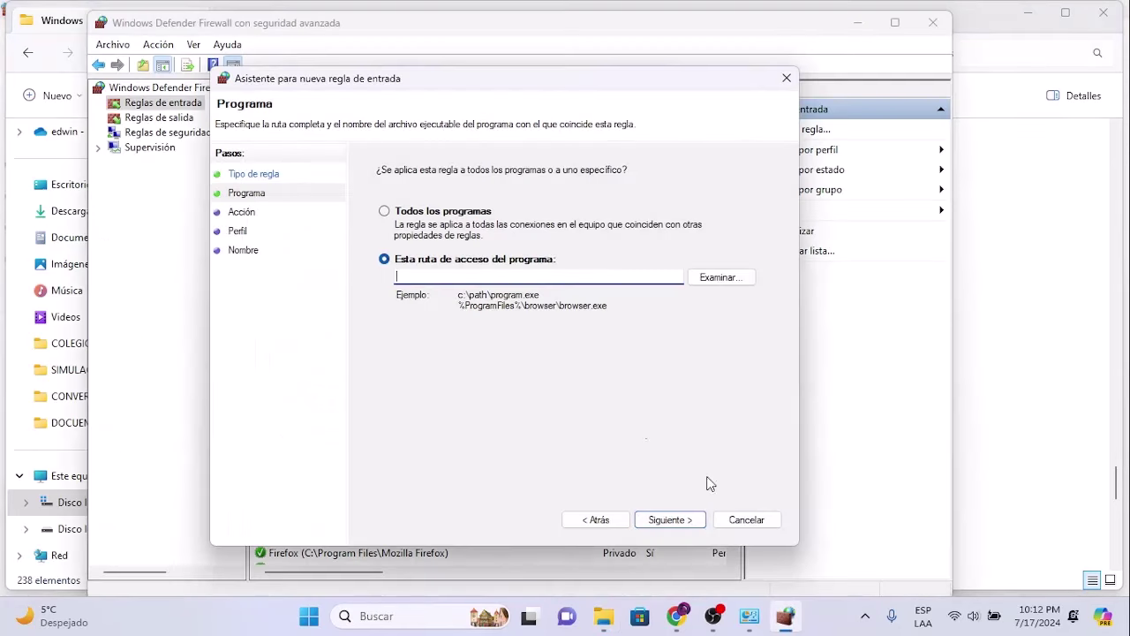
right_click(415, 277)
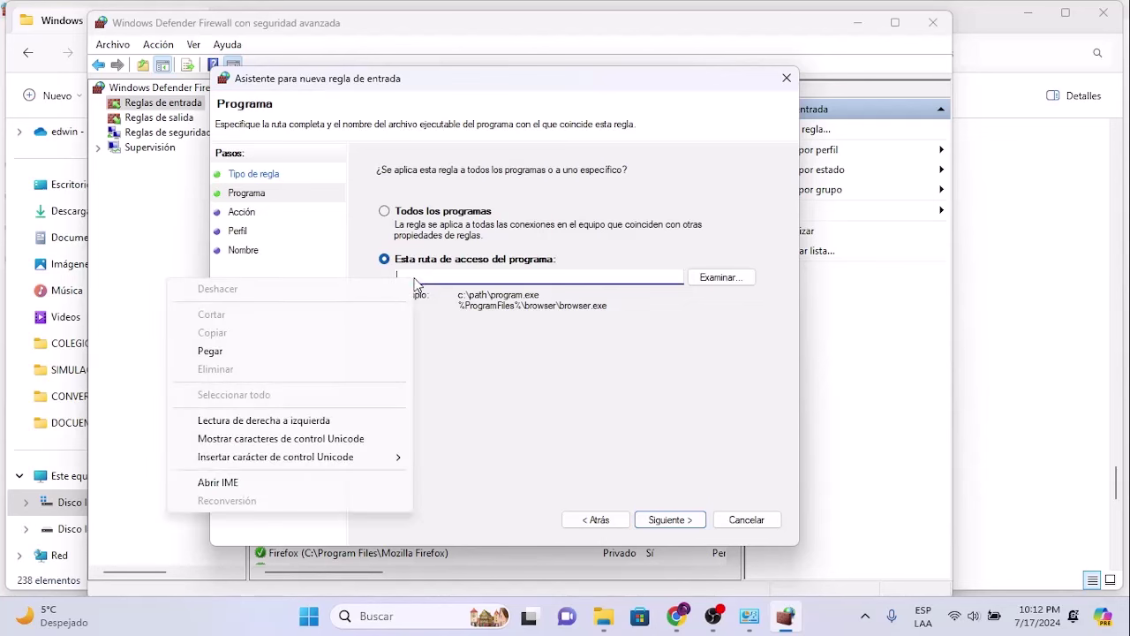
left_click(267, 353)
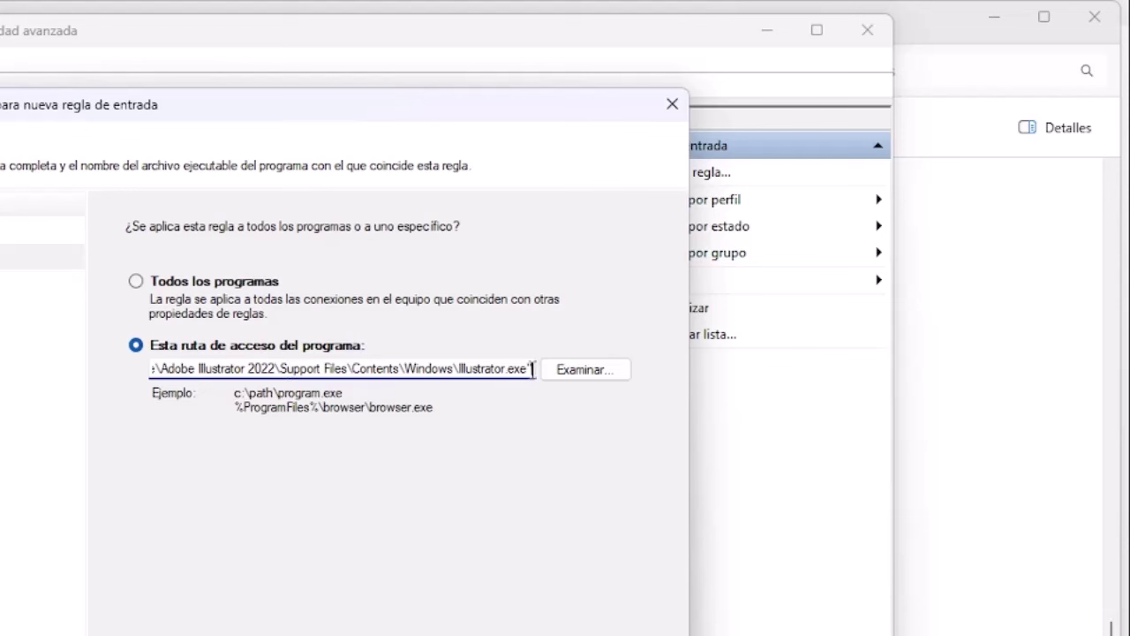
Step: Remove the quotation marks from both ends of the pasted program path and continue to the rule's action settings
key("BackSpace")
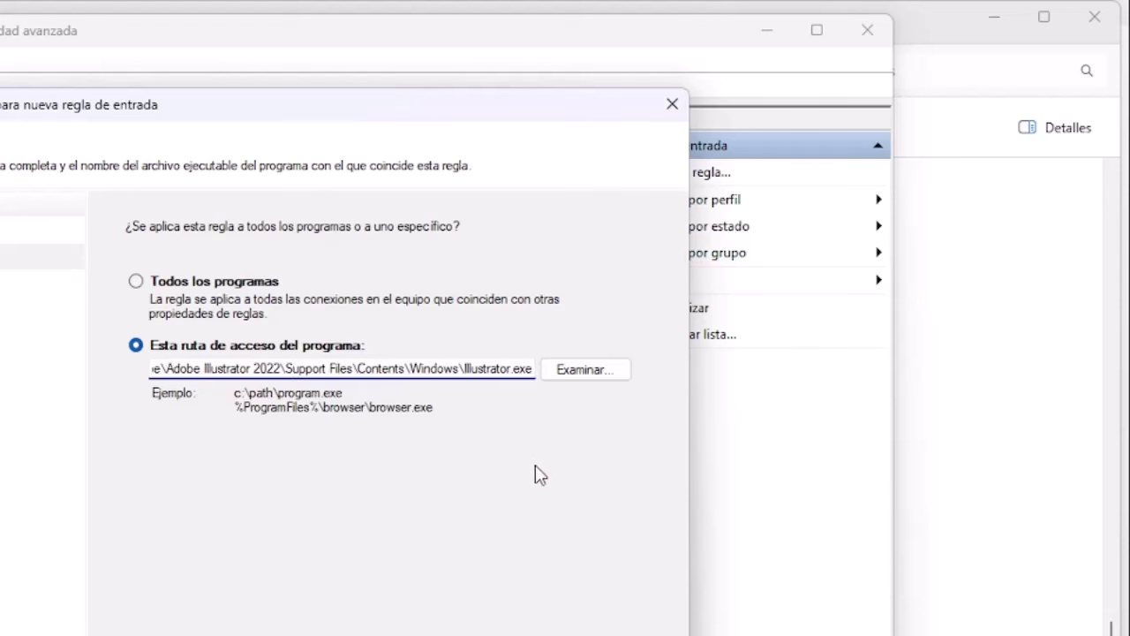
key("Left")
key("Left")
key("Left")
key("Left")
key("Left")
key("Left")
key("Left")
key("Left")
key("Left")
key("Left")
key("Left")
key("Left")
key("Left")
key("Left")
key("Left")
key("Left")
key("Left")
key("Left")
key("Left")
key("Left")
key("Left")
key("Left")
key("Left")
key("Left")
key("Left")
key("Left")
key("Left")
key("Left")
key("Left")
key("Left")
key("Left")
key("Left")
key("Left")
key("Left")
key("Left")
key("Left")
key("Left")
key("Left")
key("Left")
key("Left")
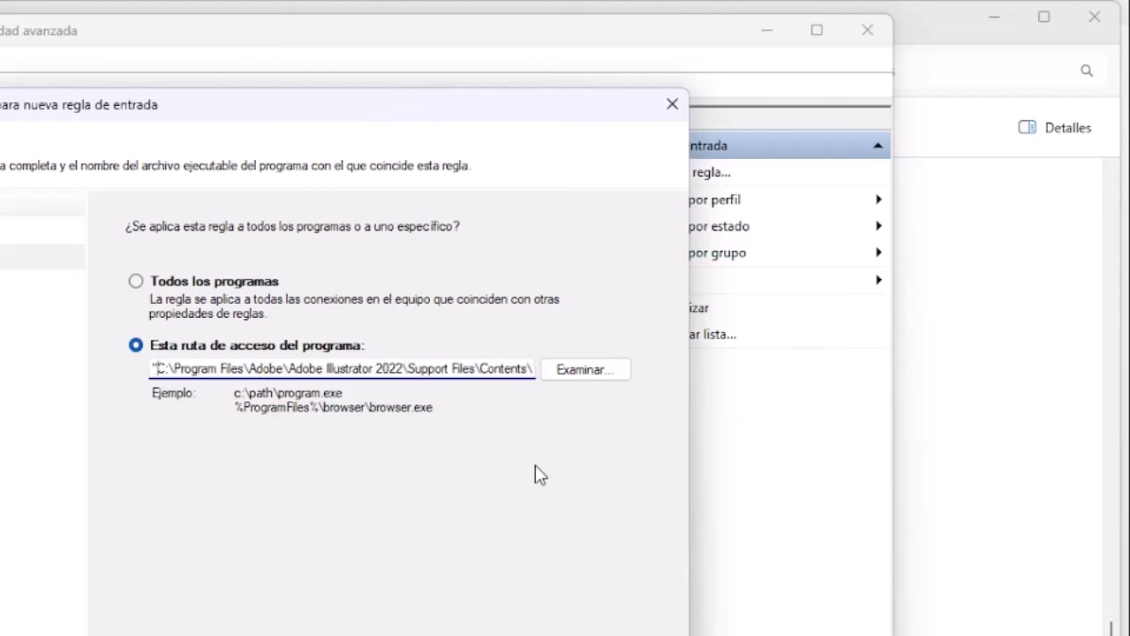
key("BackSpace")
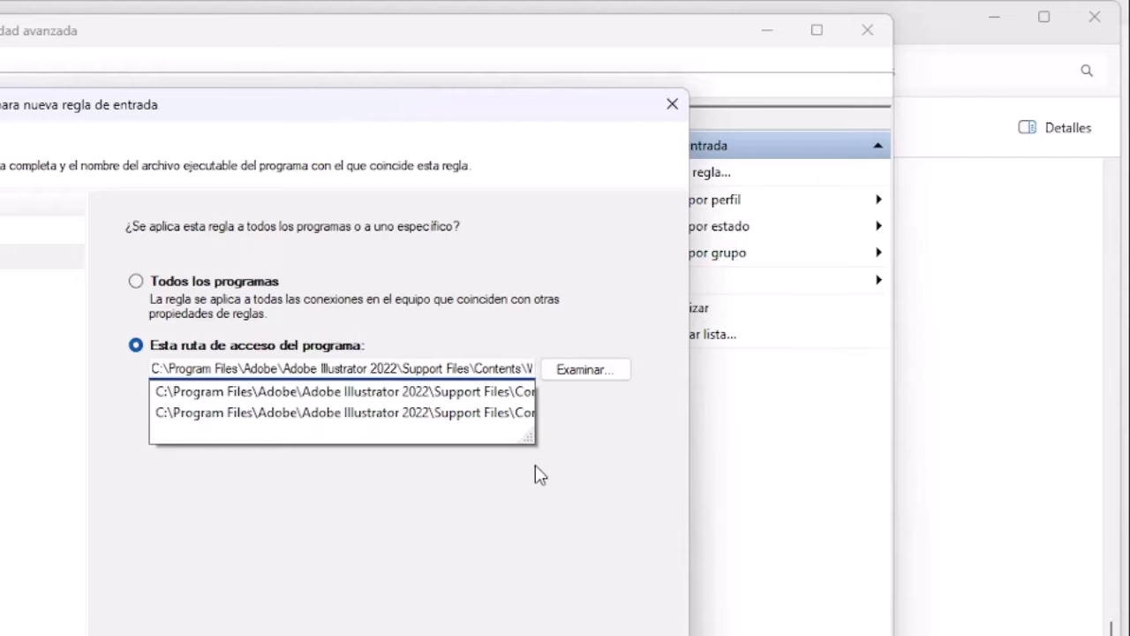
key("Escape")
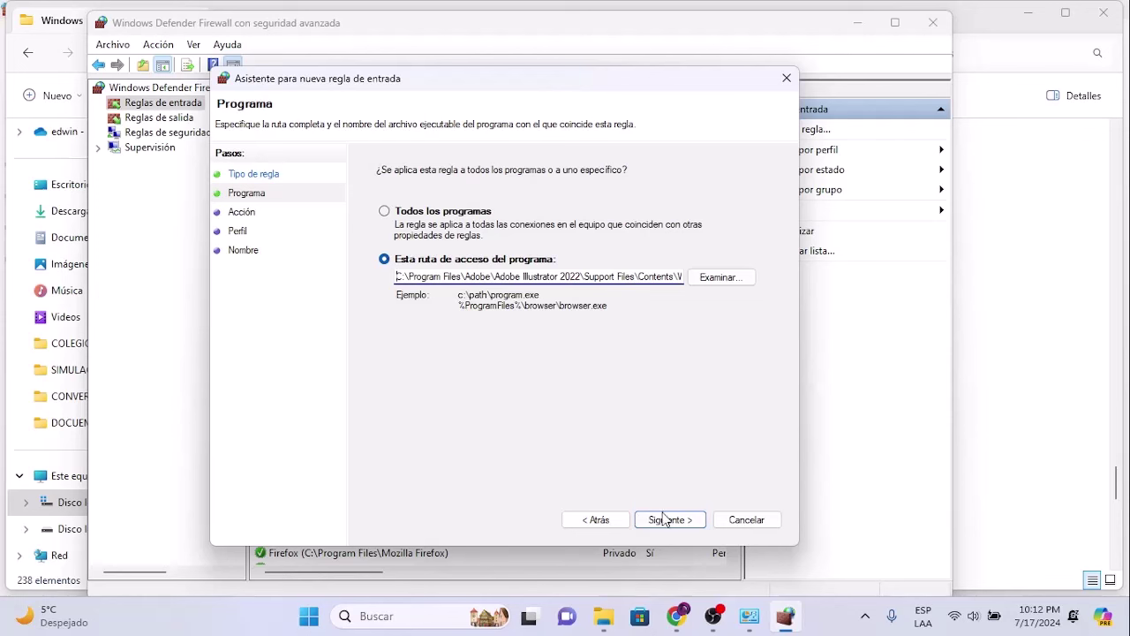
left_click(667, 519)
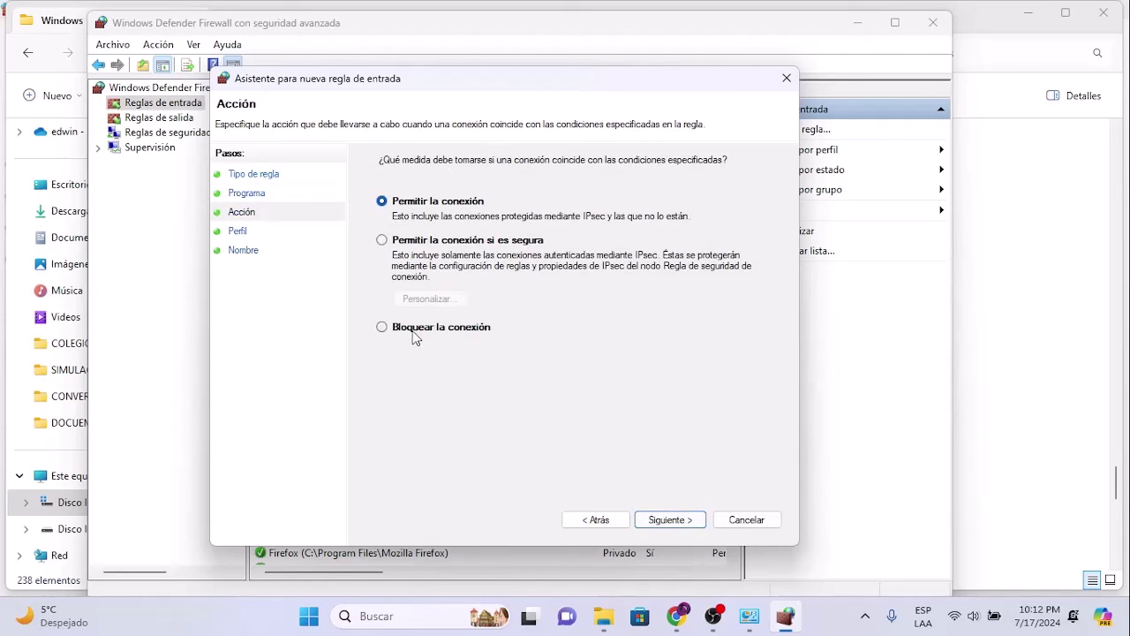
Step: Set the inbound rule to block the connection and apply it to the Dominio, Privado and Público profiles
left_click(383, 328)
left_click(677, 531)
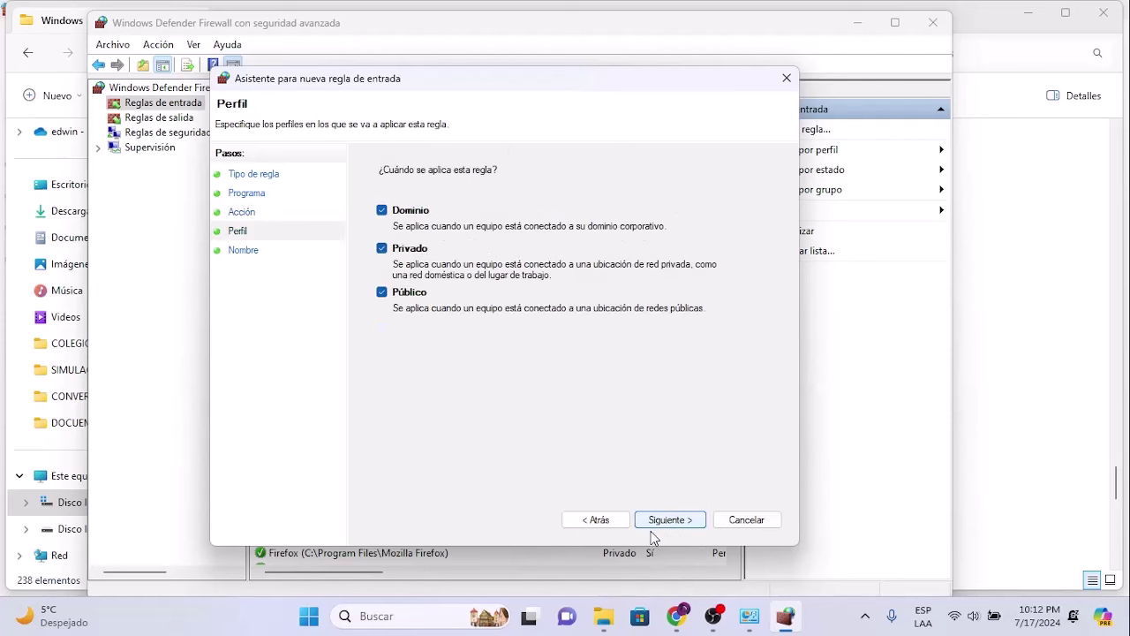
left_click(669, 520)
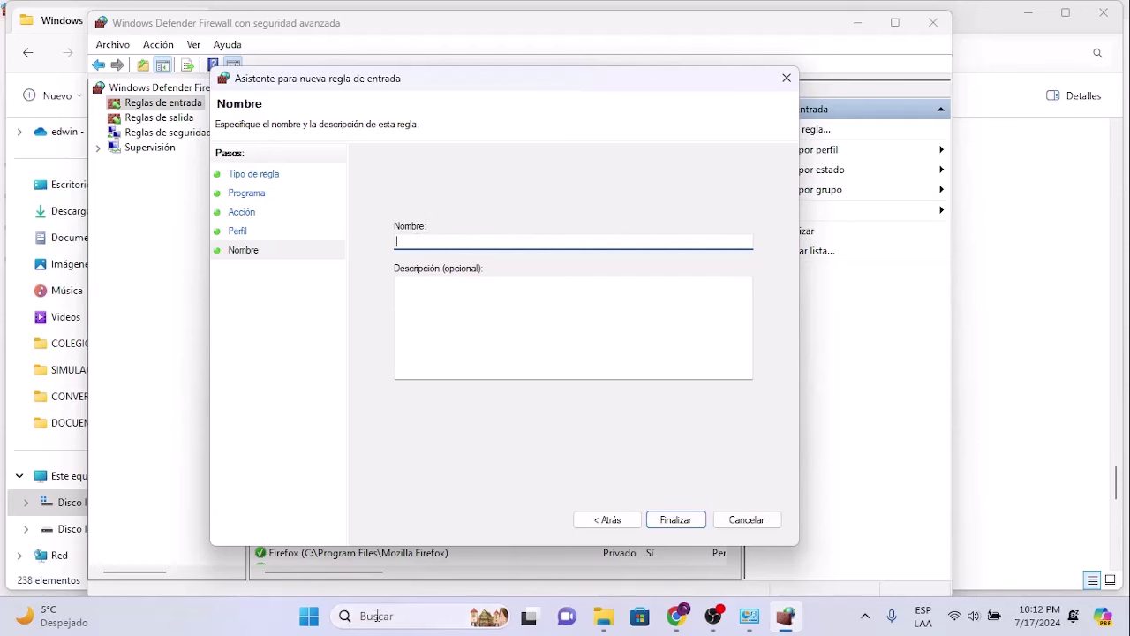
left_click(309, 616)
scroll(758, 224, "down", 2)
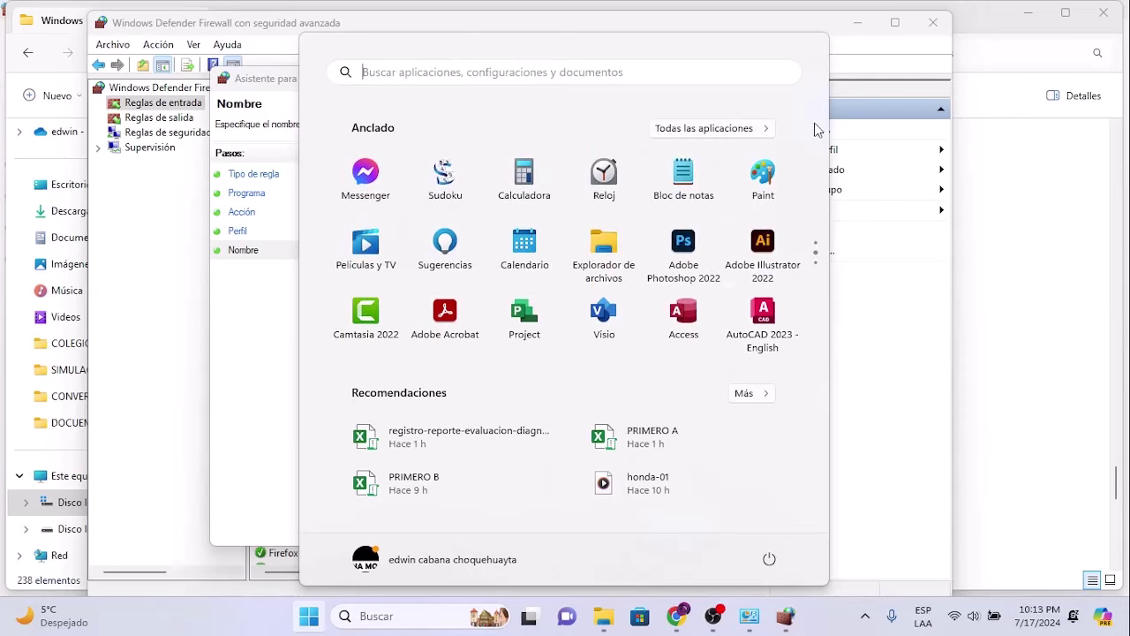
left_click(910, 314)
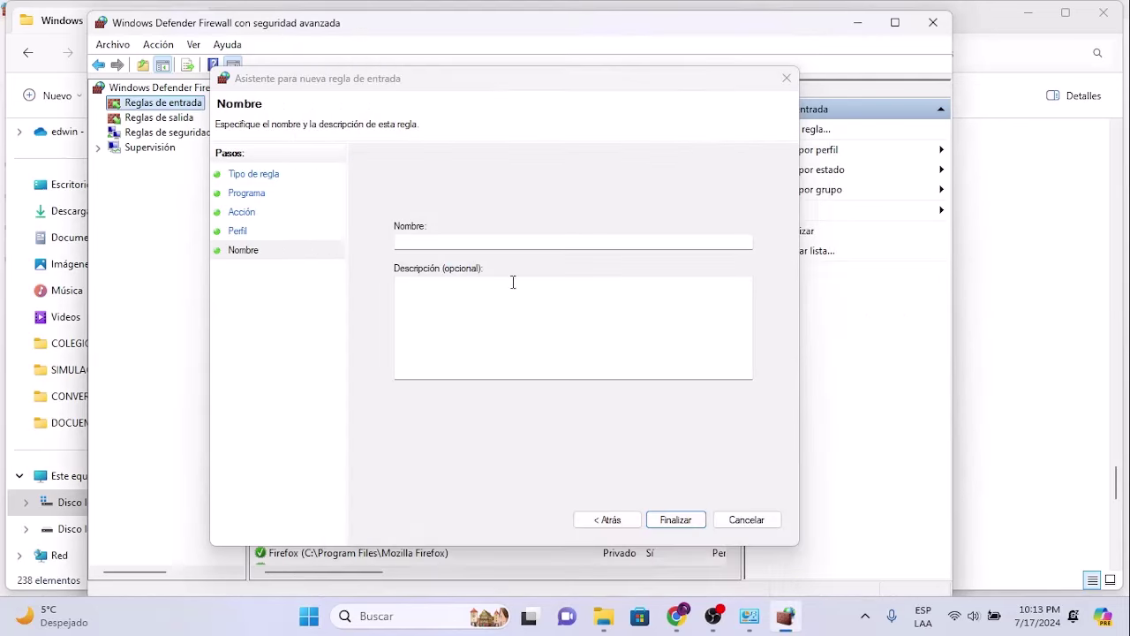
Step: Name the inbound rule ILLUSTRATOR and finish creating it
left_click(441, 236)
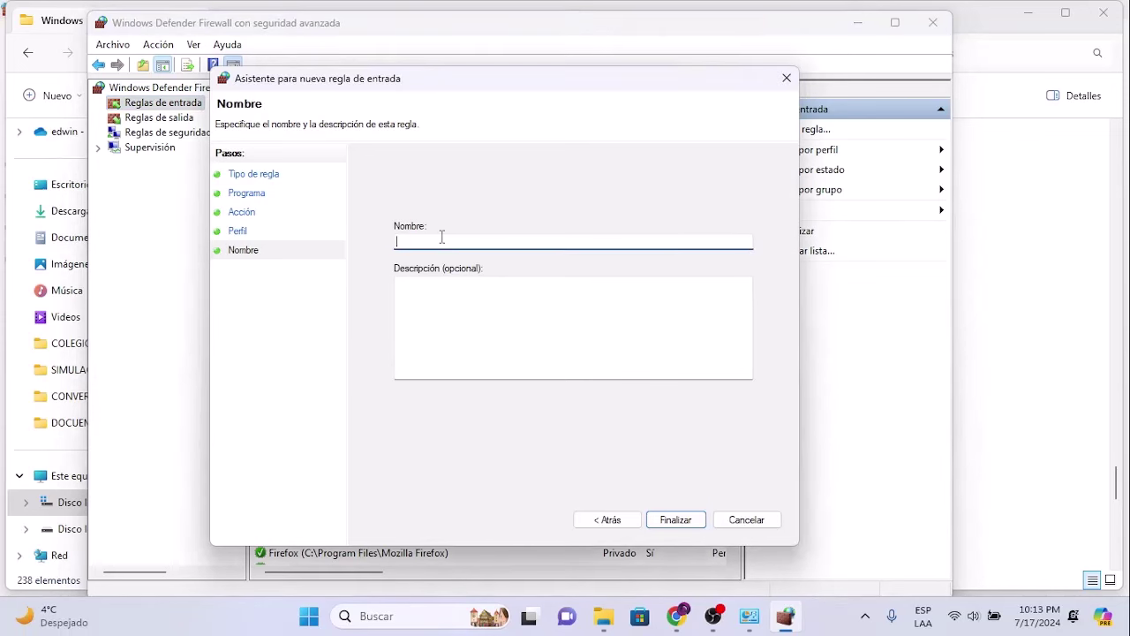
type("ILLUSTRATOR")
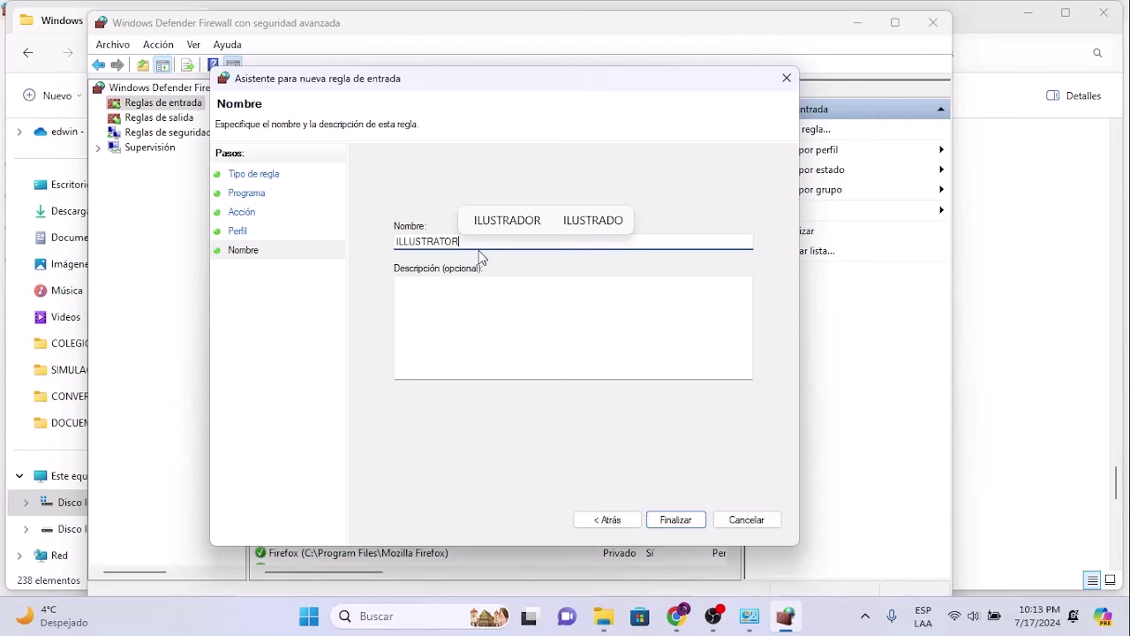
left_click(675, 519)
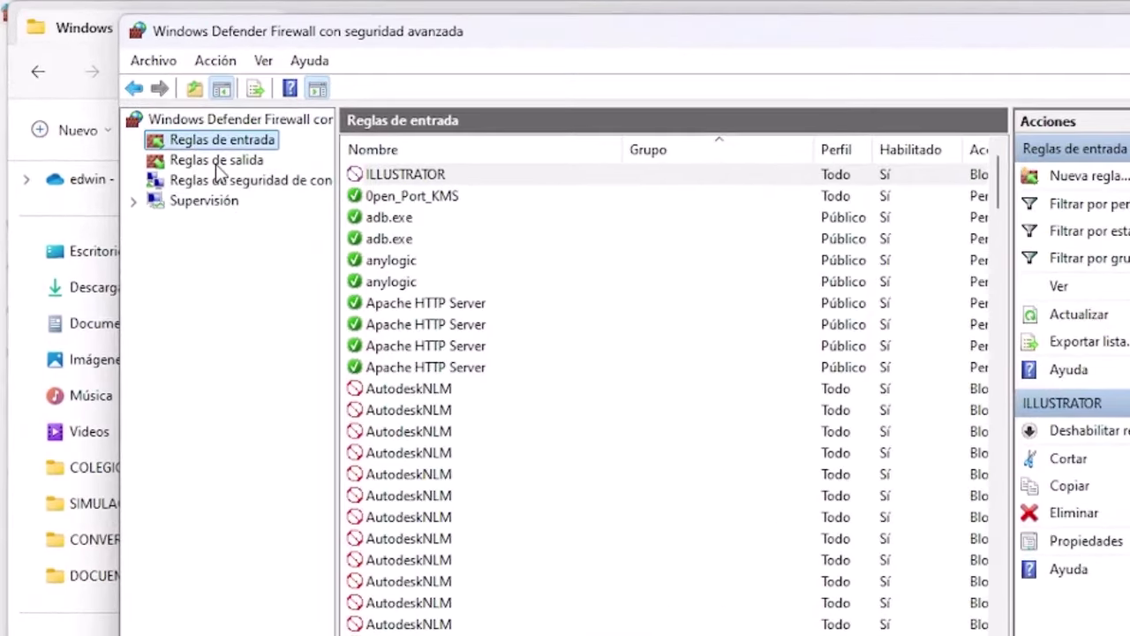
Step: Start a new outbound rule of type Programa and continue to its program path settings
left_click(217, 164)
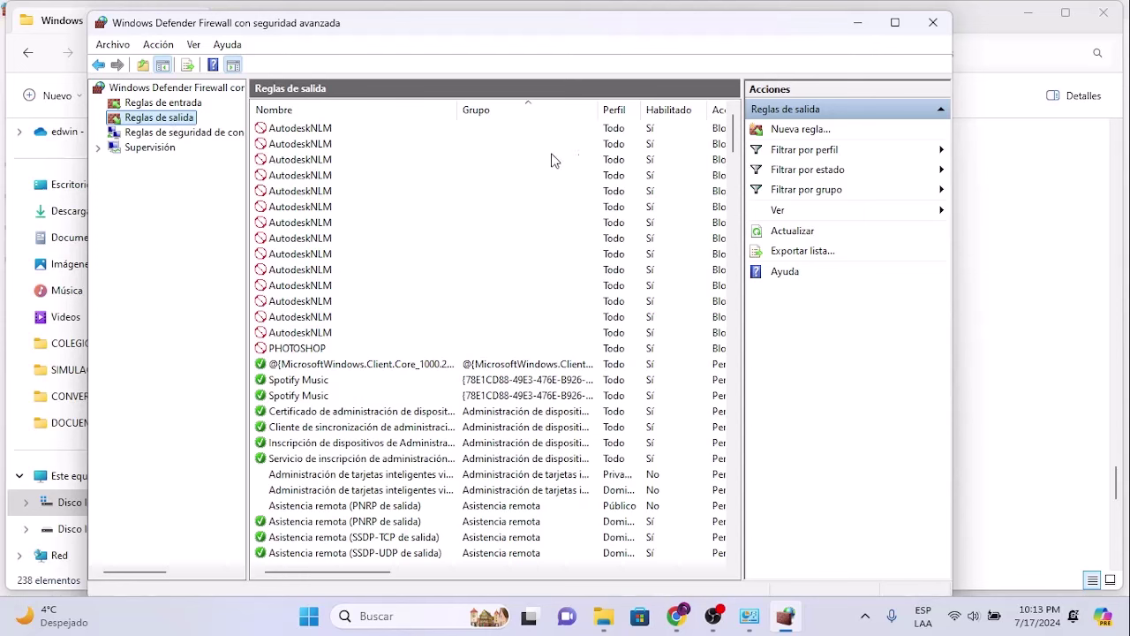
left_click(800, 130)
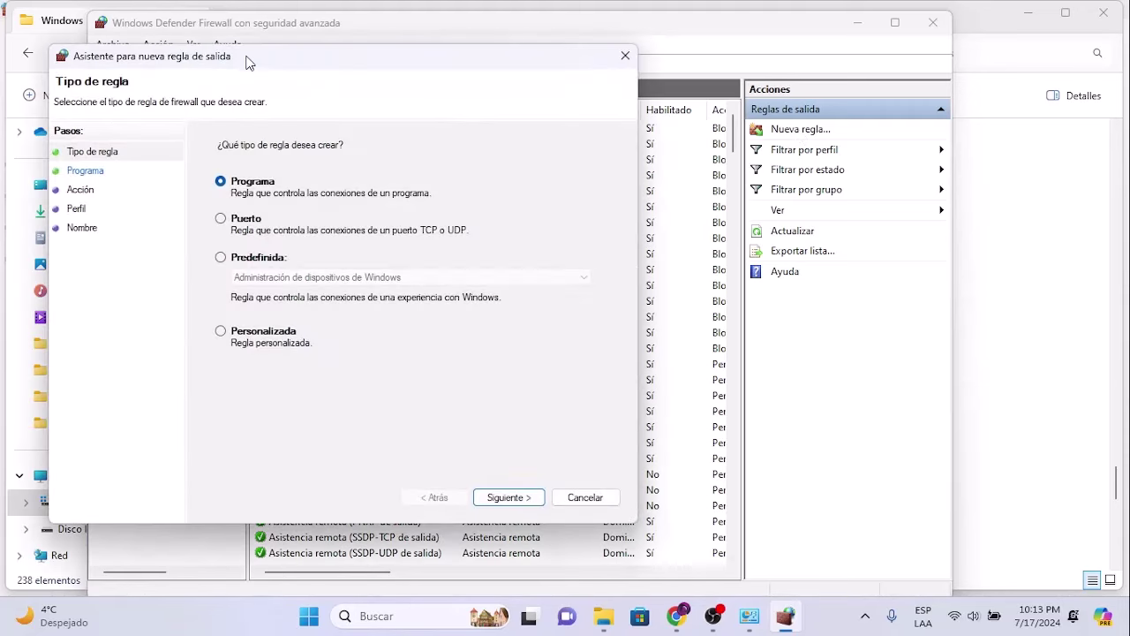
left_click_drag(221, 30, 397, 68)
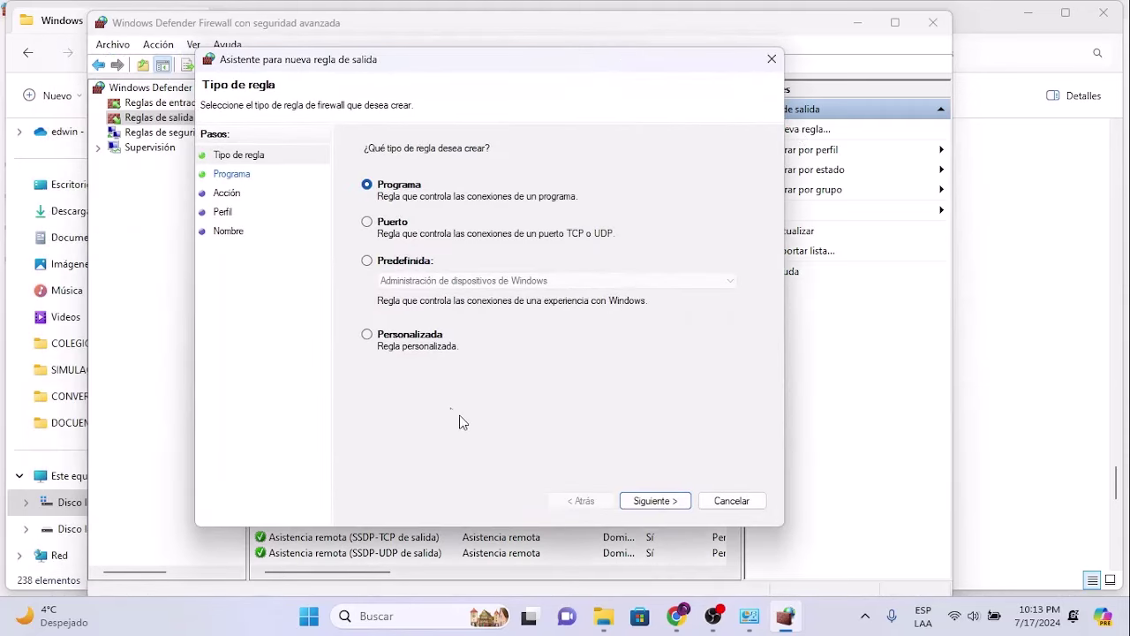
left_click(654, 500)
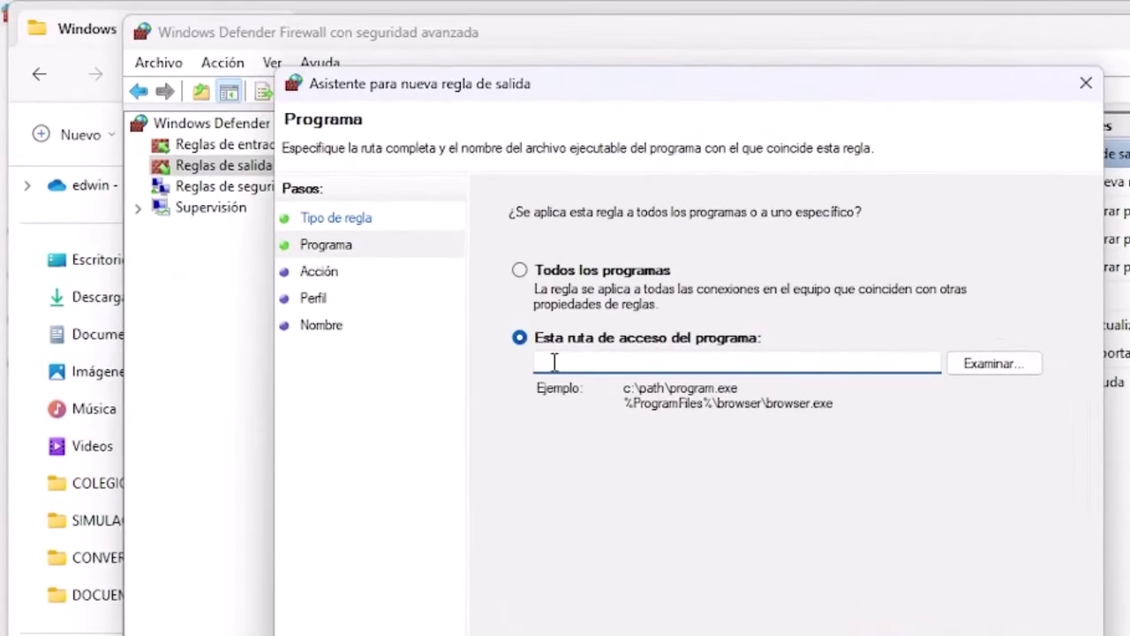
Step: Paste the copied Illustrator.exe file path as the program path of the new outbound rule
left_click(551, 366)
right_click(550, 367)
left_click(265, 464)
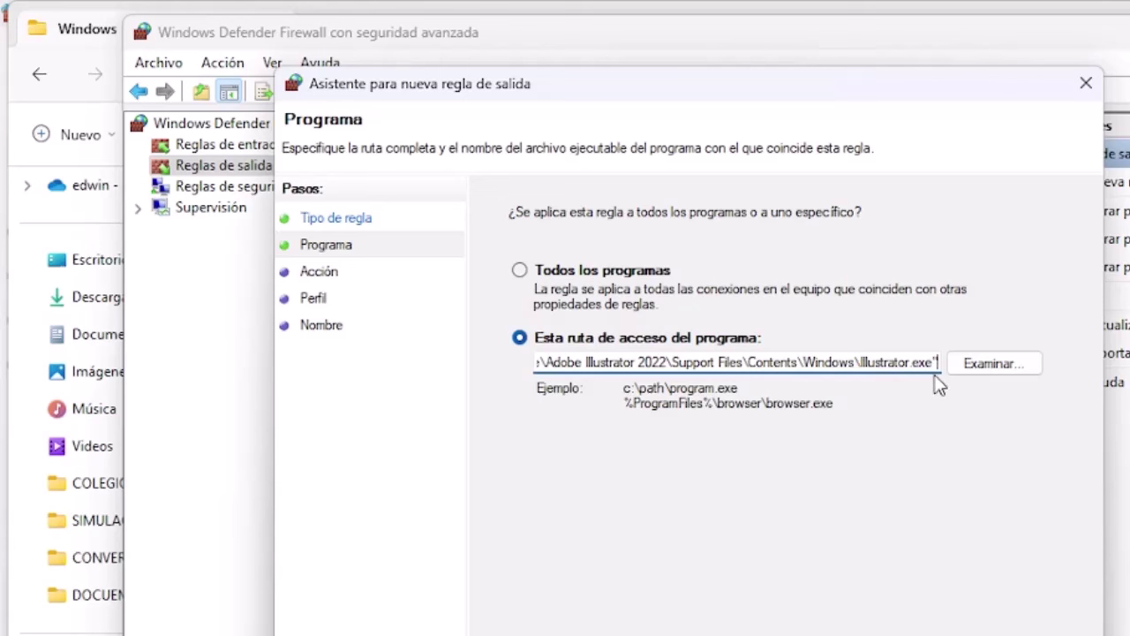
Step: Remove the quotation marks from both ends of the outbound rule's pasted program path
key("BackSpace")
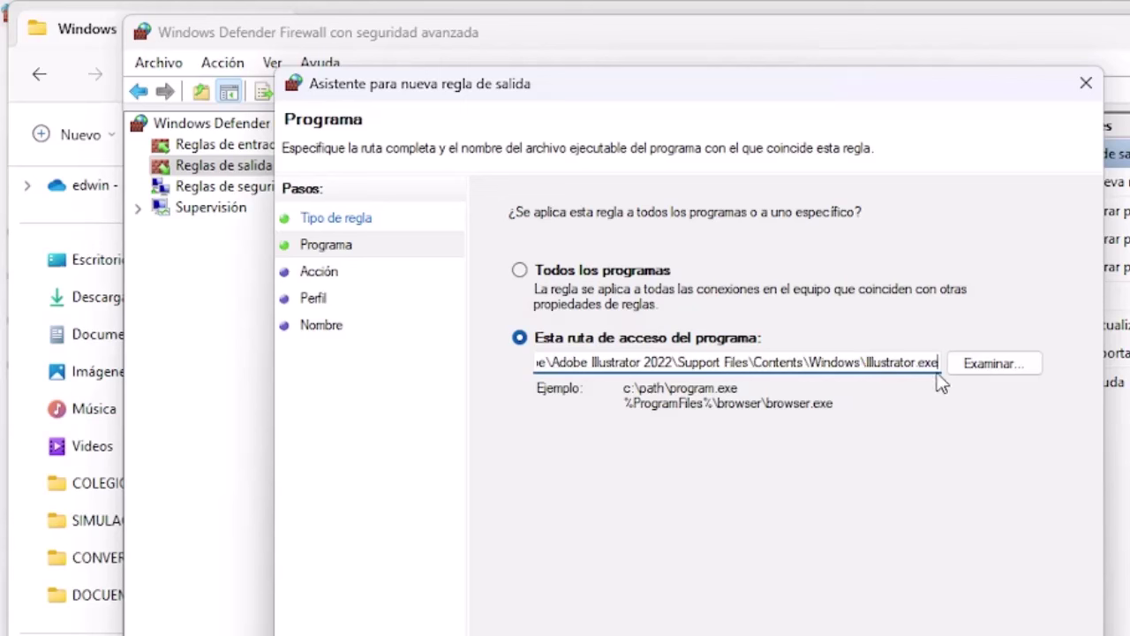
key("Left")
key("Left")
key("Left")
key("Left")
key("Left")
key("Left")
key("Left")
key("Left")
key("Left")
key("Left")
key("Left")
key("Left")
key("Left")
key("Left")
key("Left")
key("Left")
key("Left")
key("Left")
key("Left")
key("Left")
key("Left")
key("Left")
key("Left")
key("Left")
key("Left")
key("Left")
key("Left")
key("Left")
key("Left")
key("Left")
key("Left")
key("Left")
key("Left")
key("Left")
key("Left")
key("Left")
key("Left")
key("Left")
key("Left")
key("Left")
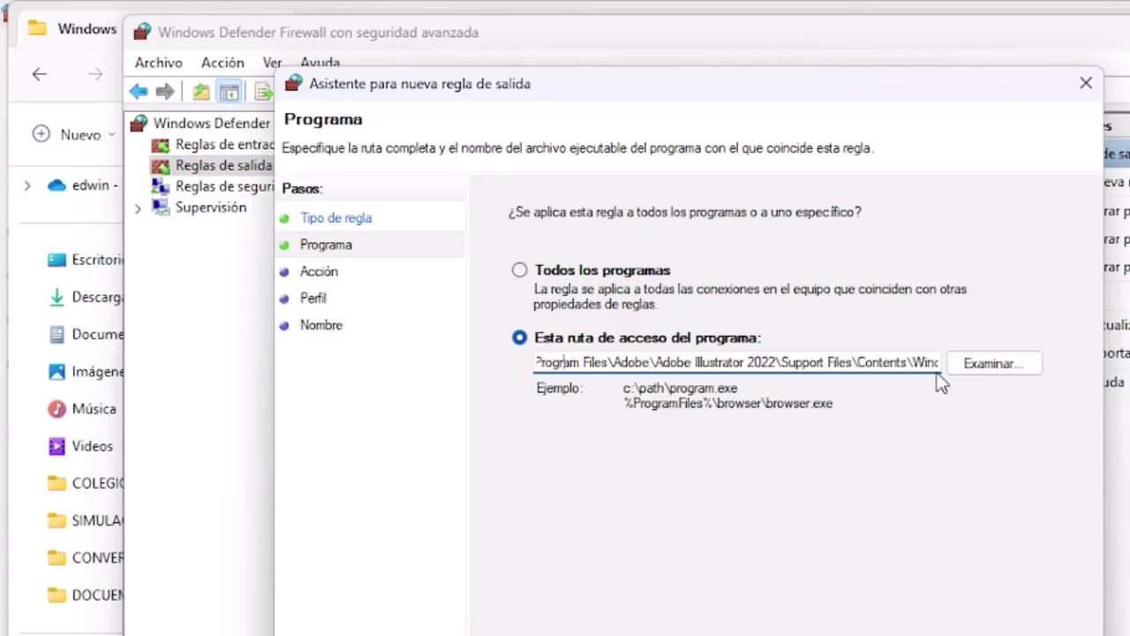
key("Delete")
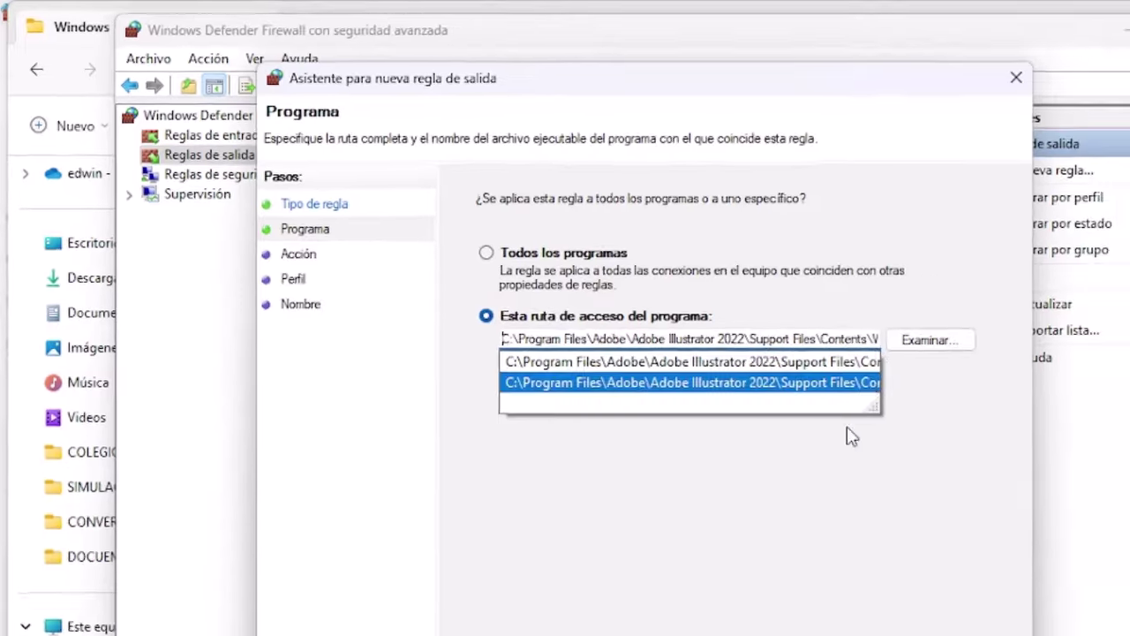
key("Escape")
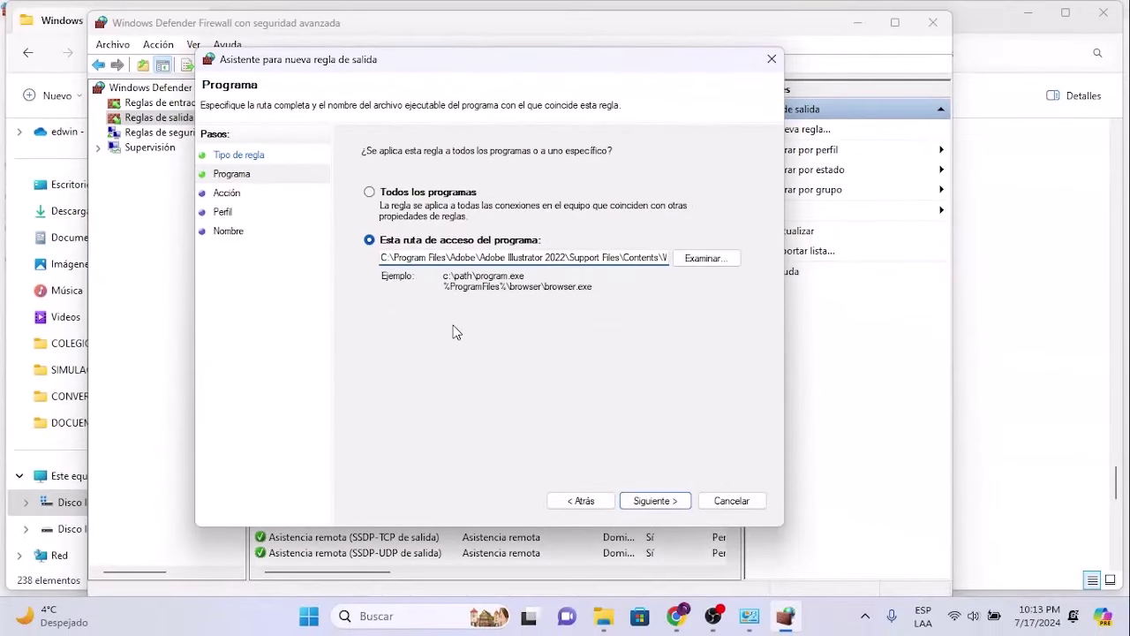
Step: Set the outbound rule to block the connection and apply it to the Dominio, Privado and Público profiles
left_click(676, 505)
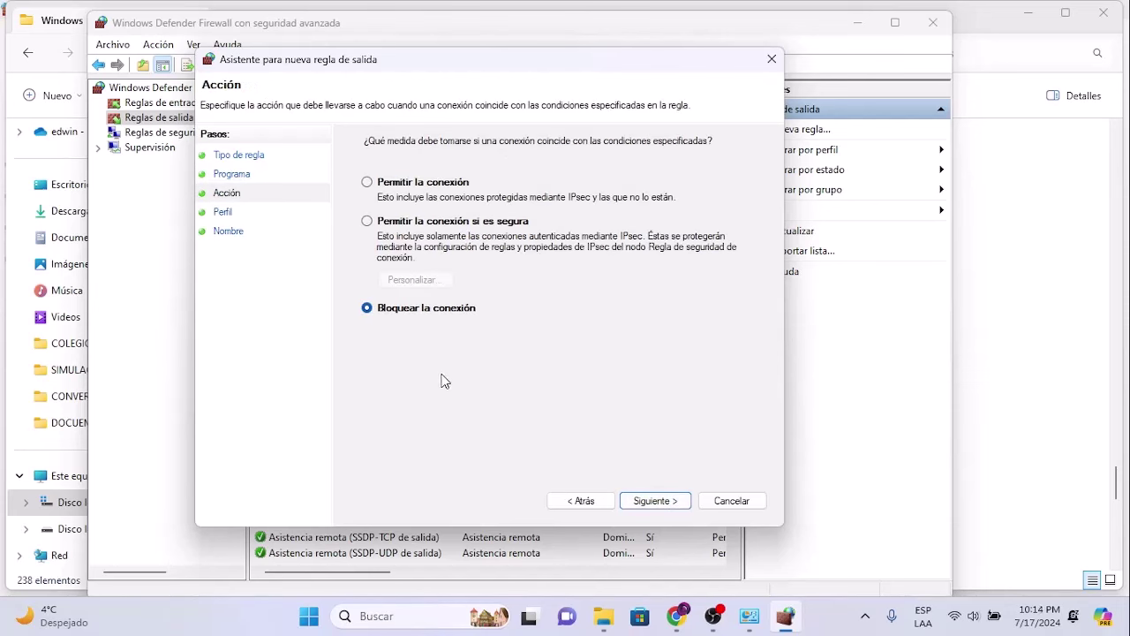
left_click(651, 507)
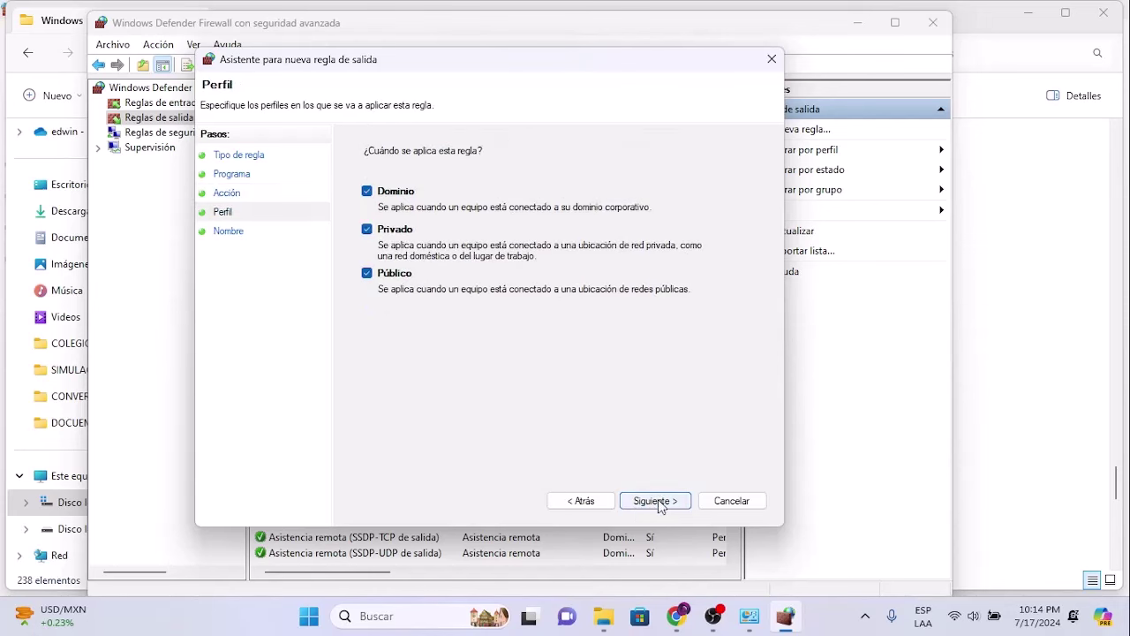
left_click(657, 501)
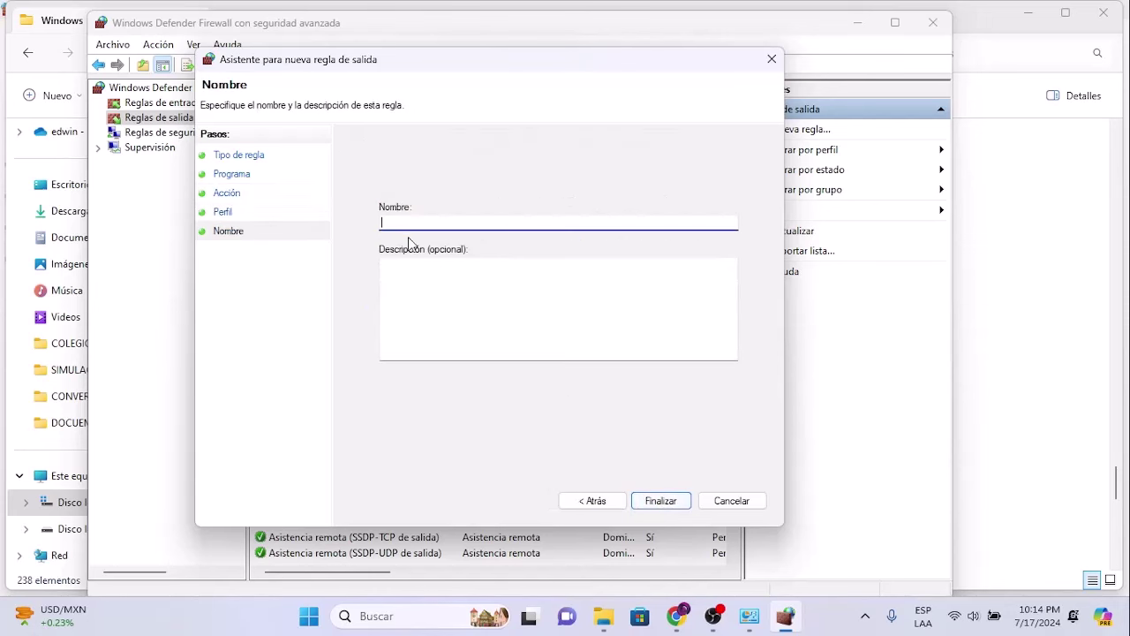
Step: Name the outbound rule ILLUSTRATOR and finish creating it
type("IL")
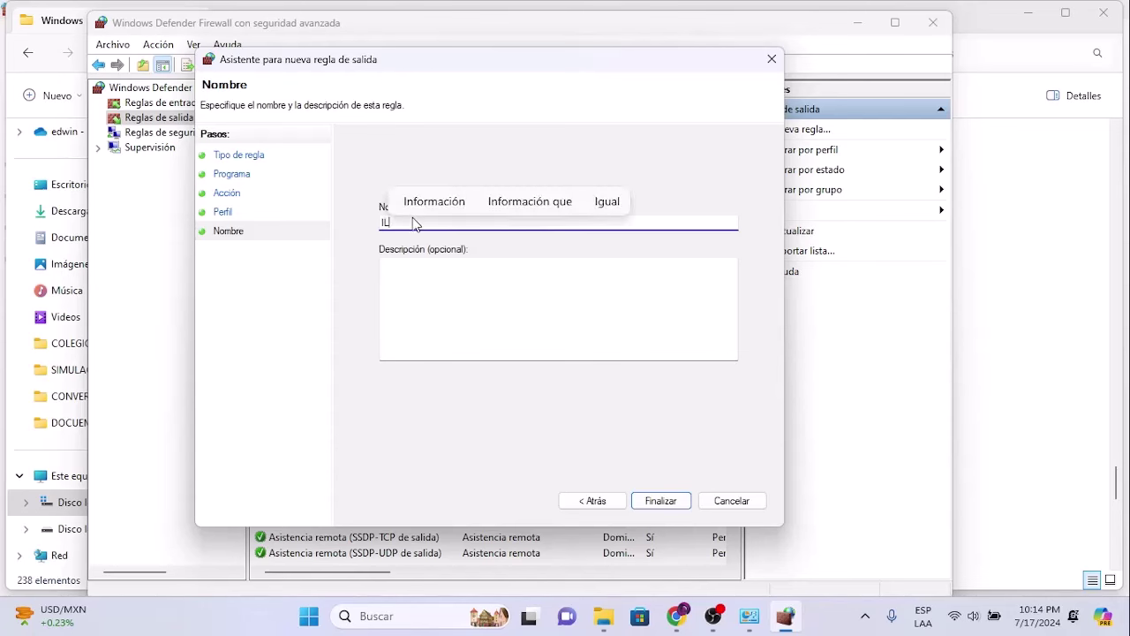
type("LUSTRATOR")
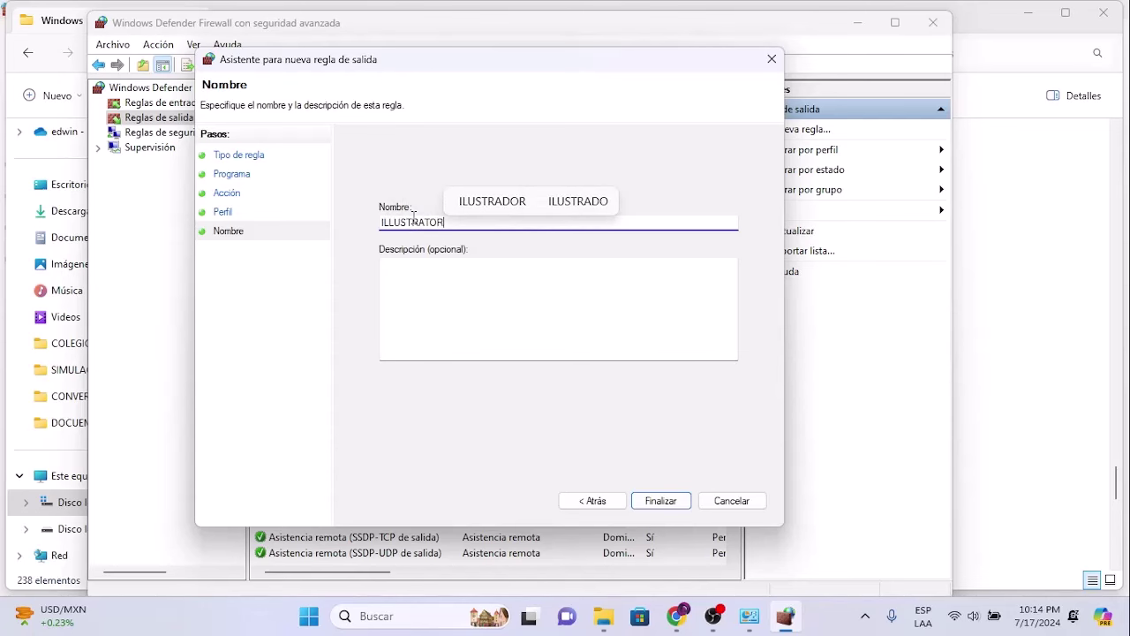
left_click(661, 500)
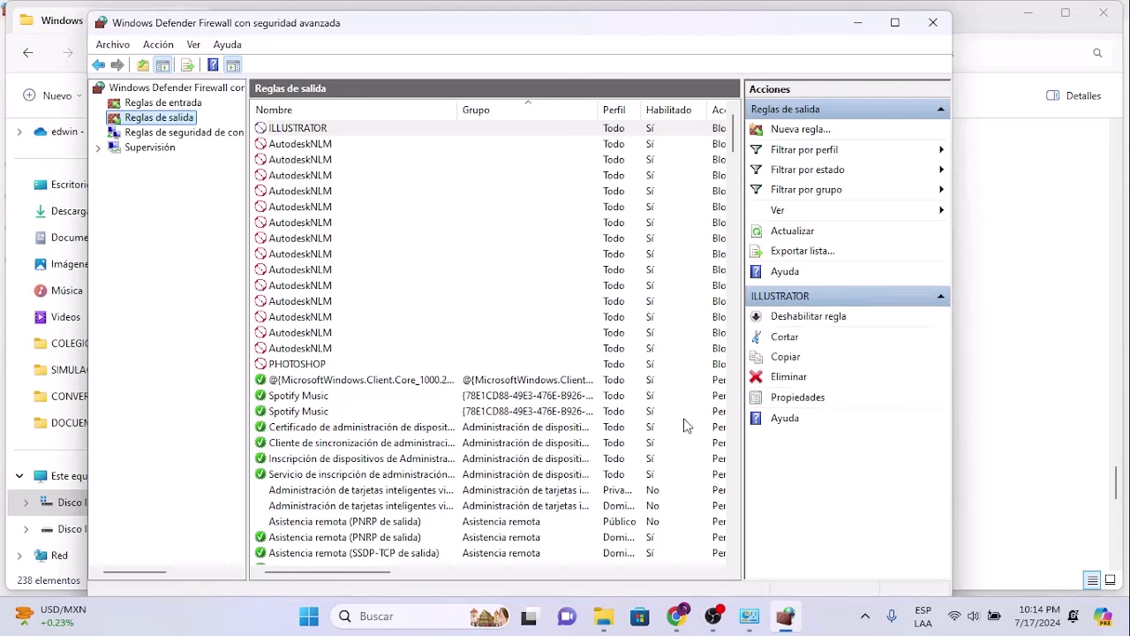
Step: Close the advanced firewall, file explorer and Control Panel windows to return to the desktop
left_click(933, 22)
left_click(1104, 13)
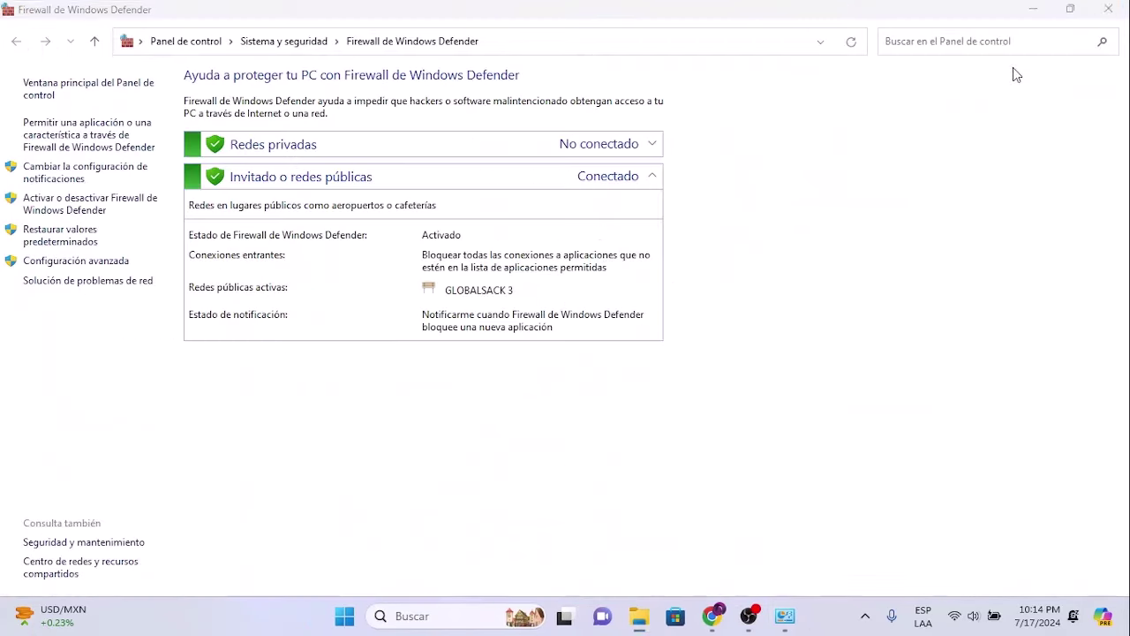
left_click(1107, 10)
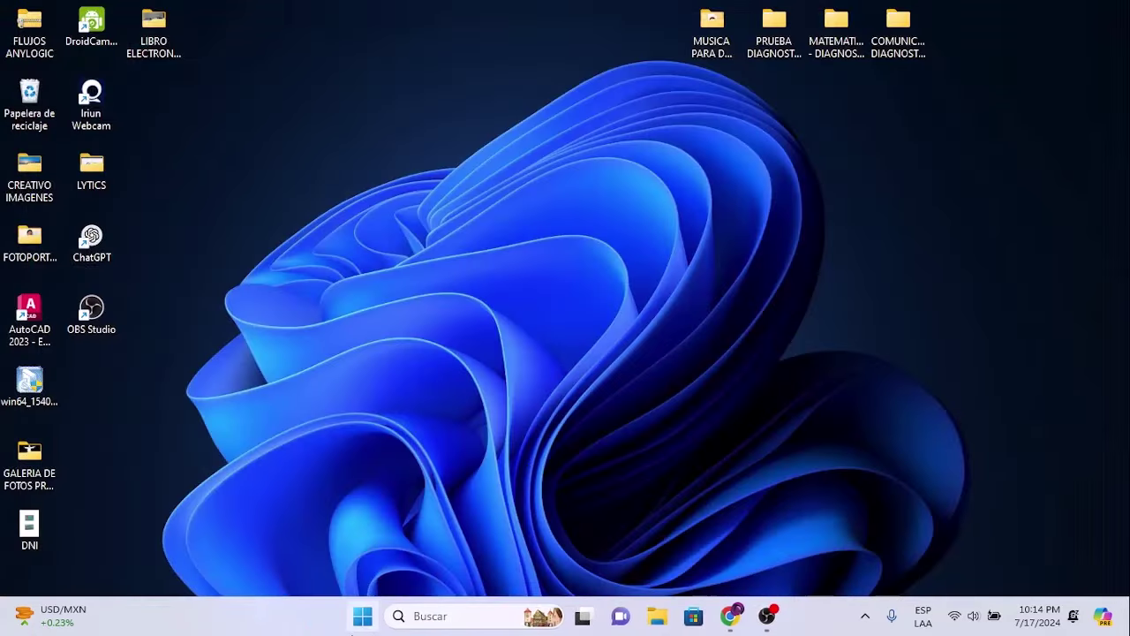
Step: Open Adobe Illustrator 2022 and create a new document from the recent 1280 x 720 px custom preset
left_click(362, 617)
scroll(719, 245, "down", 3)
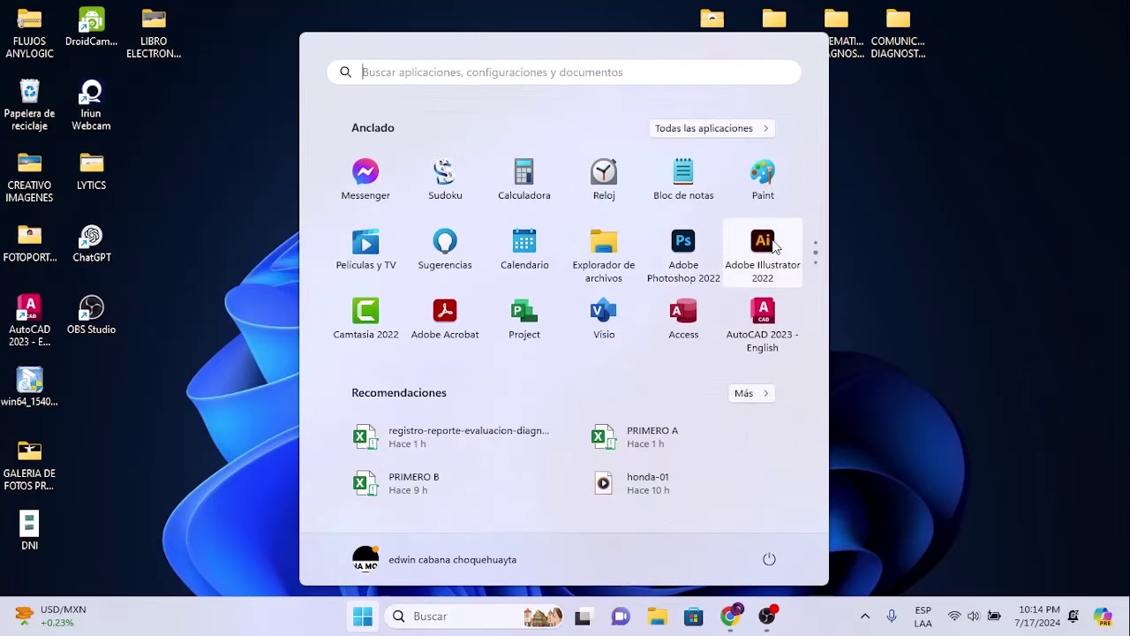
left_click(761, 273)
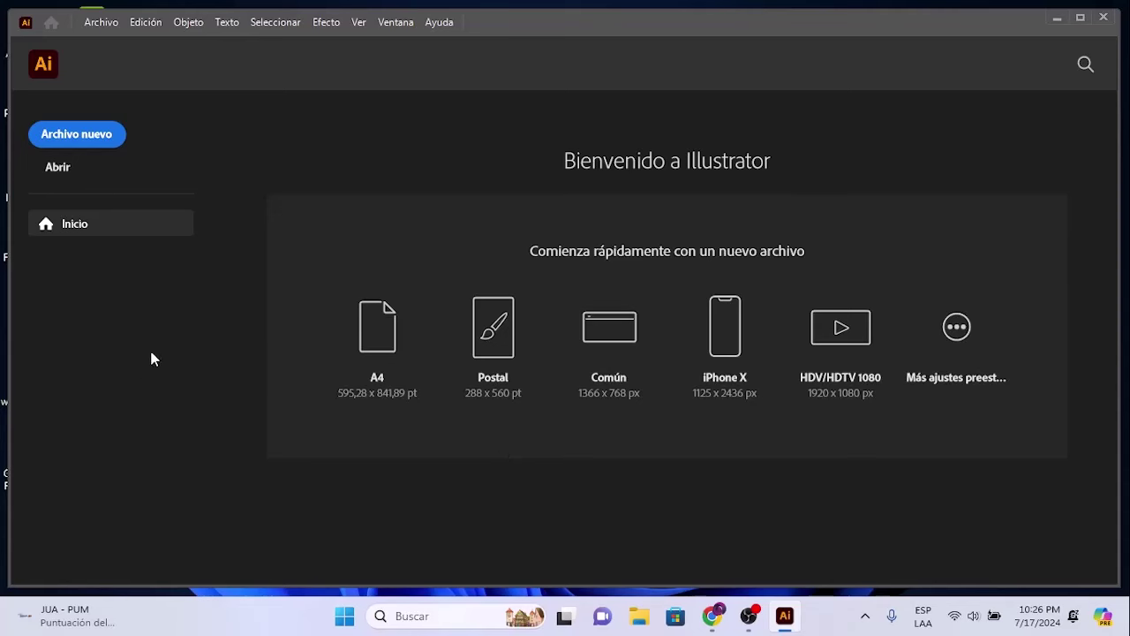
left_click(77, 137)
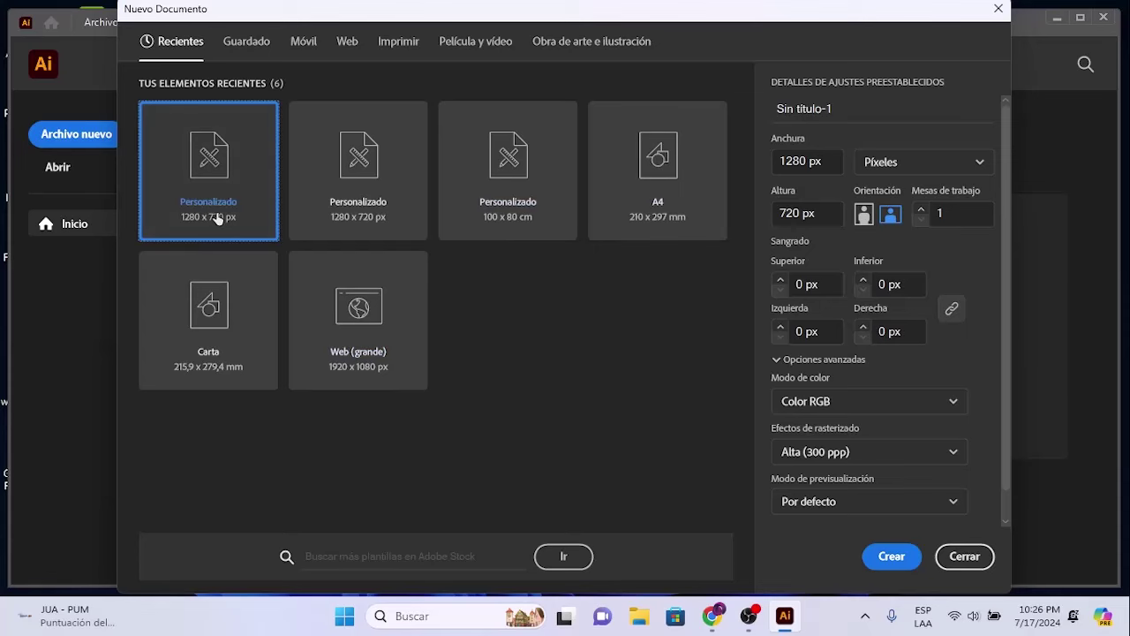
left_click(893, 560)
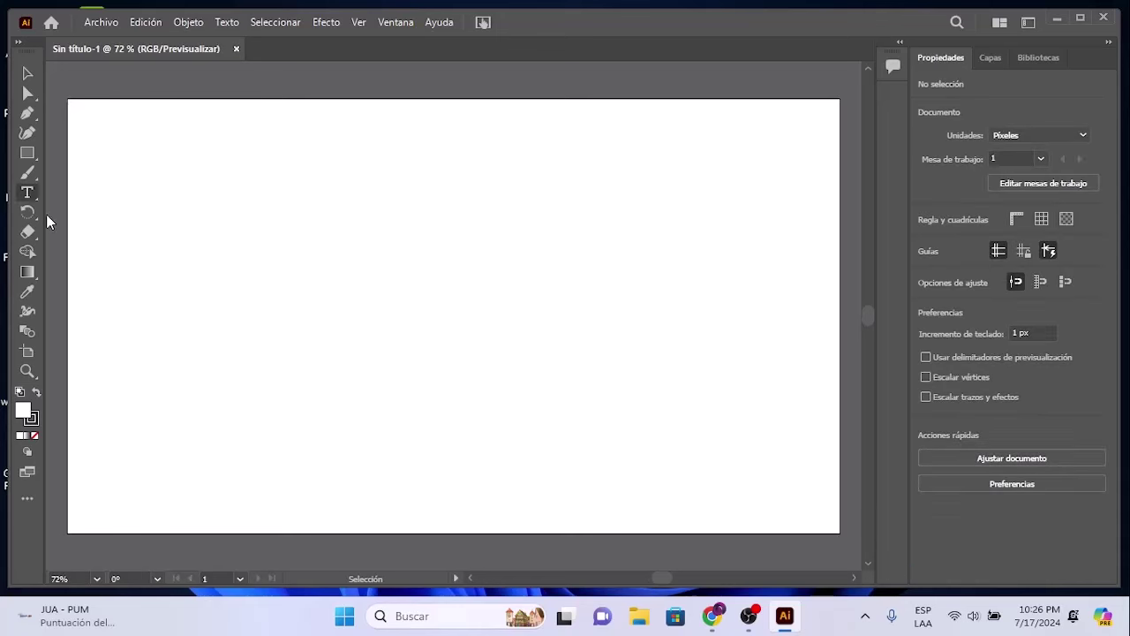
Step: Place a line of point text on the artboard and enter MNSMNDMS before its Lorem ipsum placeholder
left_click(359, 285)
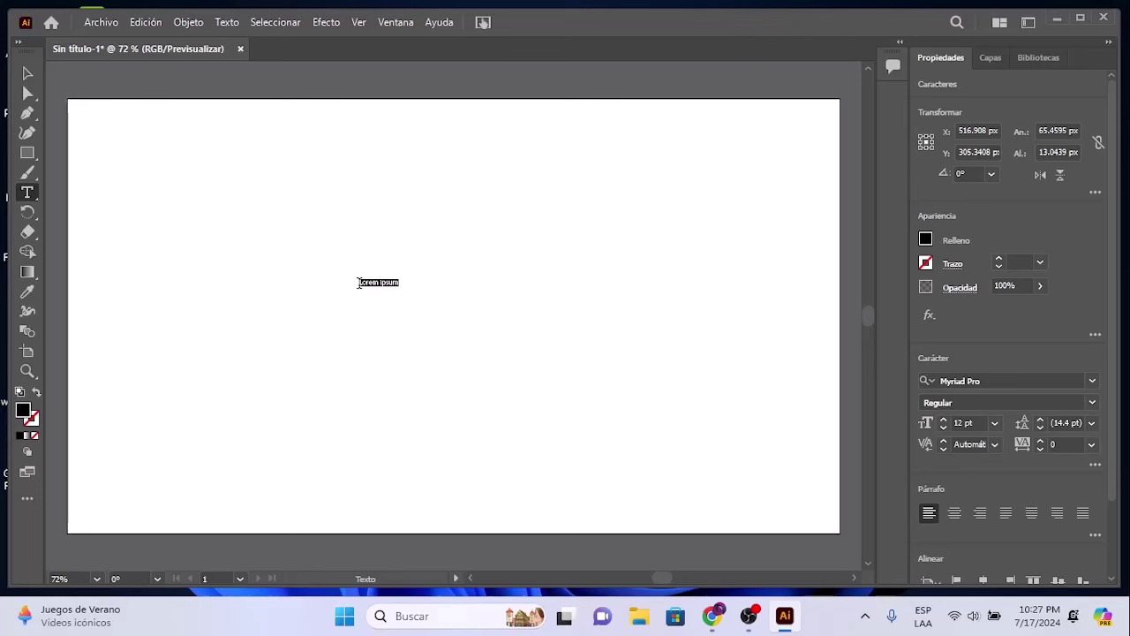
left_click(359, 282)
type("MNSMNDMS")
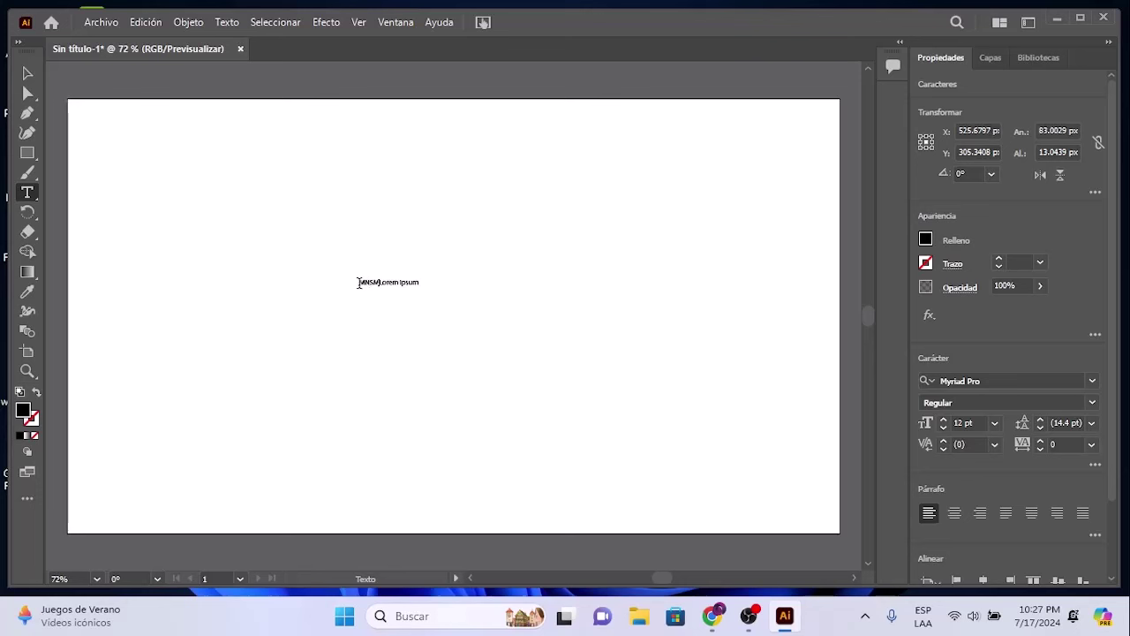
key("Escape")
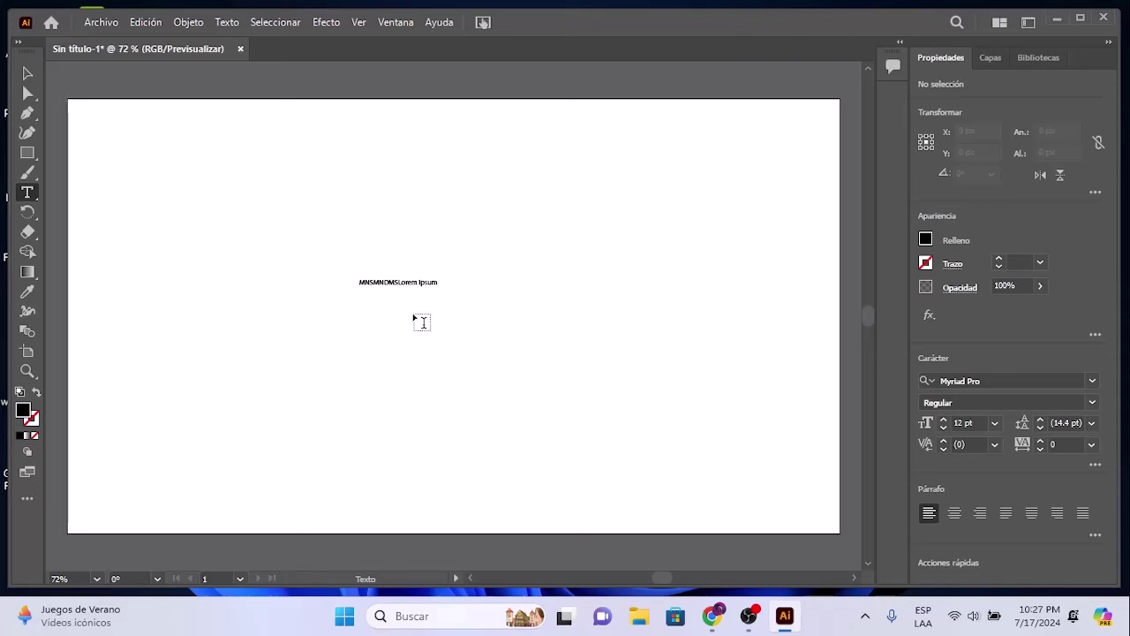
Step: Try to select the whole line of text on the artboard
left_click_drag(451, 280, 317, 283)
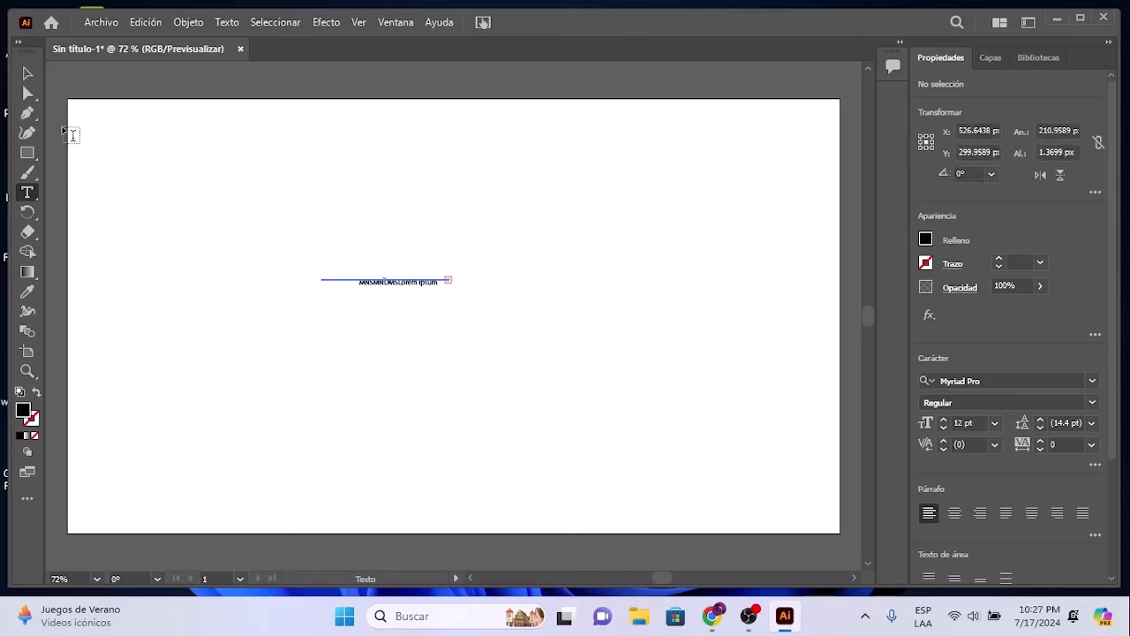